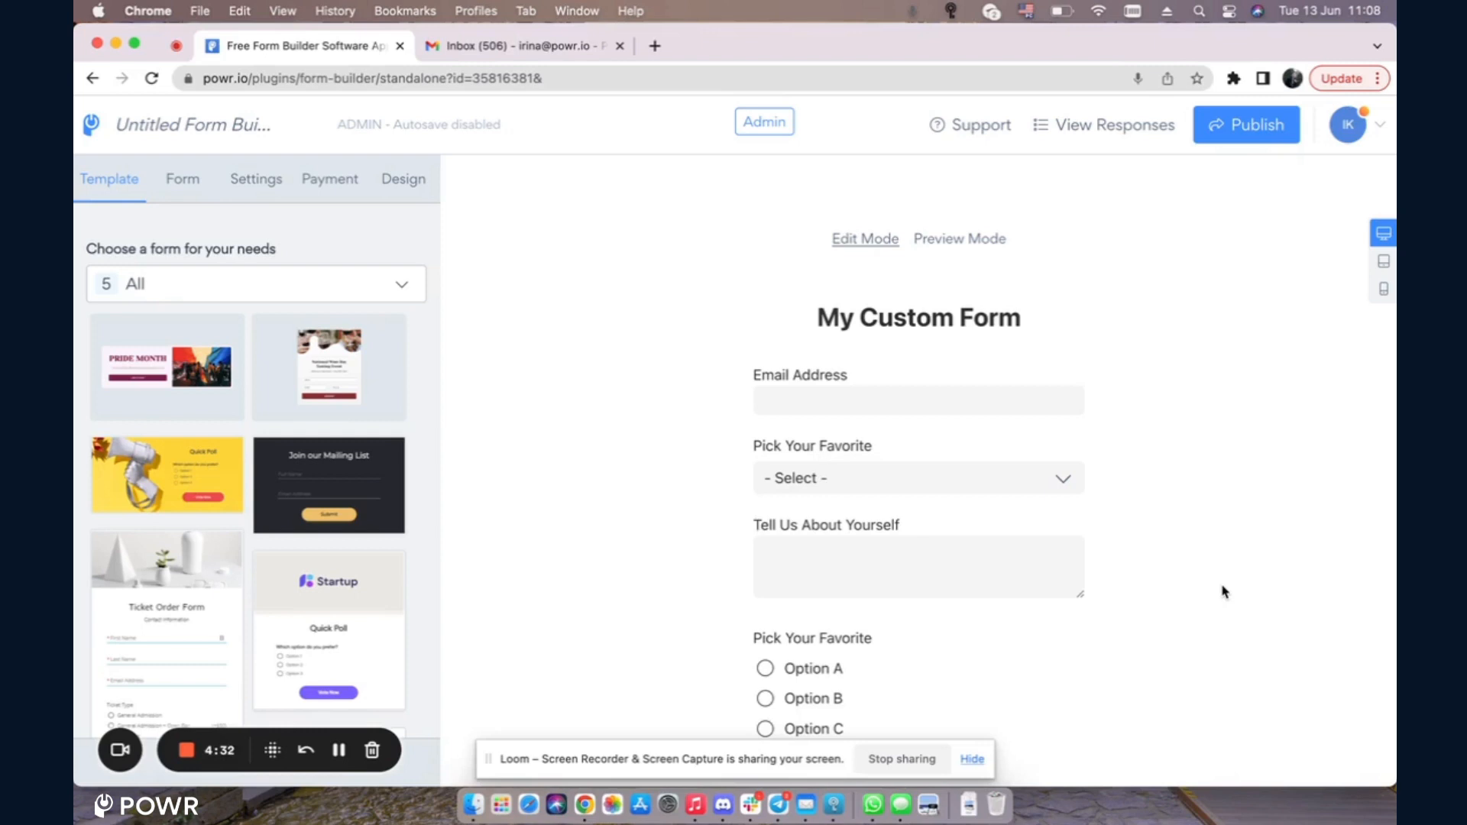
Step: Enter the admin's email address as the recipient of submission notifications in Email to Form Admin
left_click(261, 191)
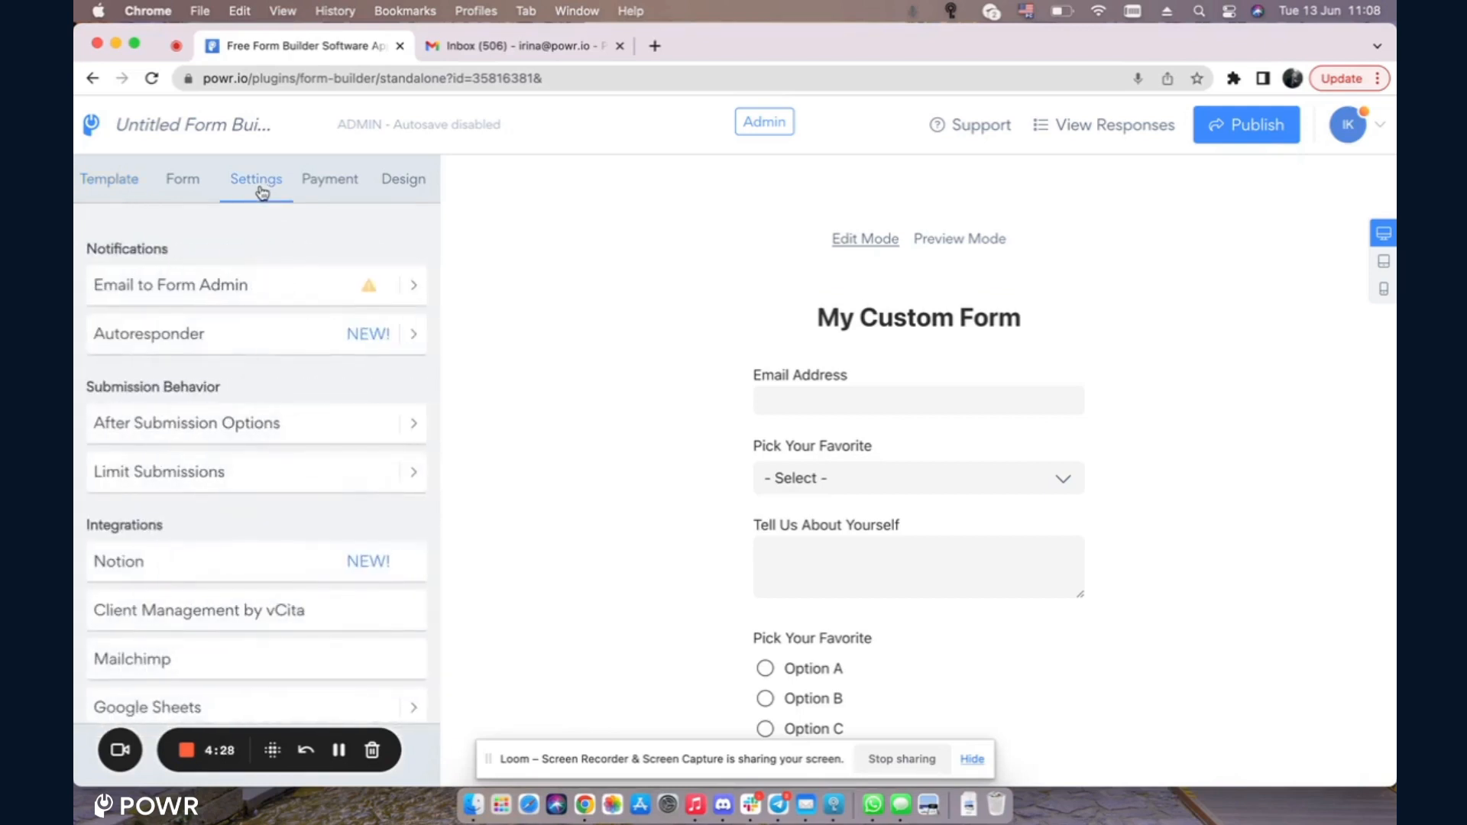
left_click(269, 298)
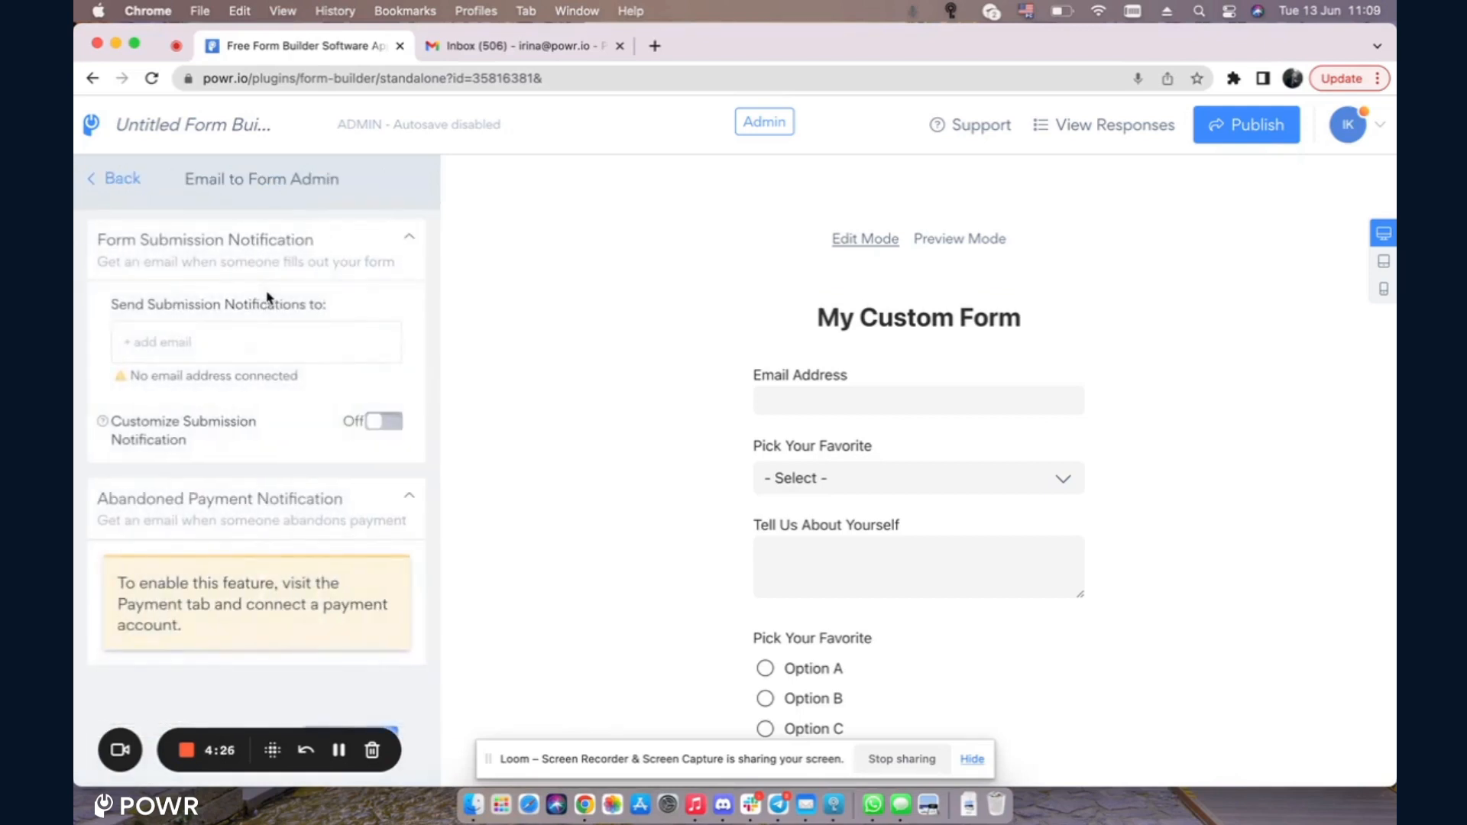
left_click(229, 342)
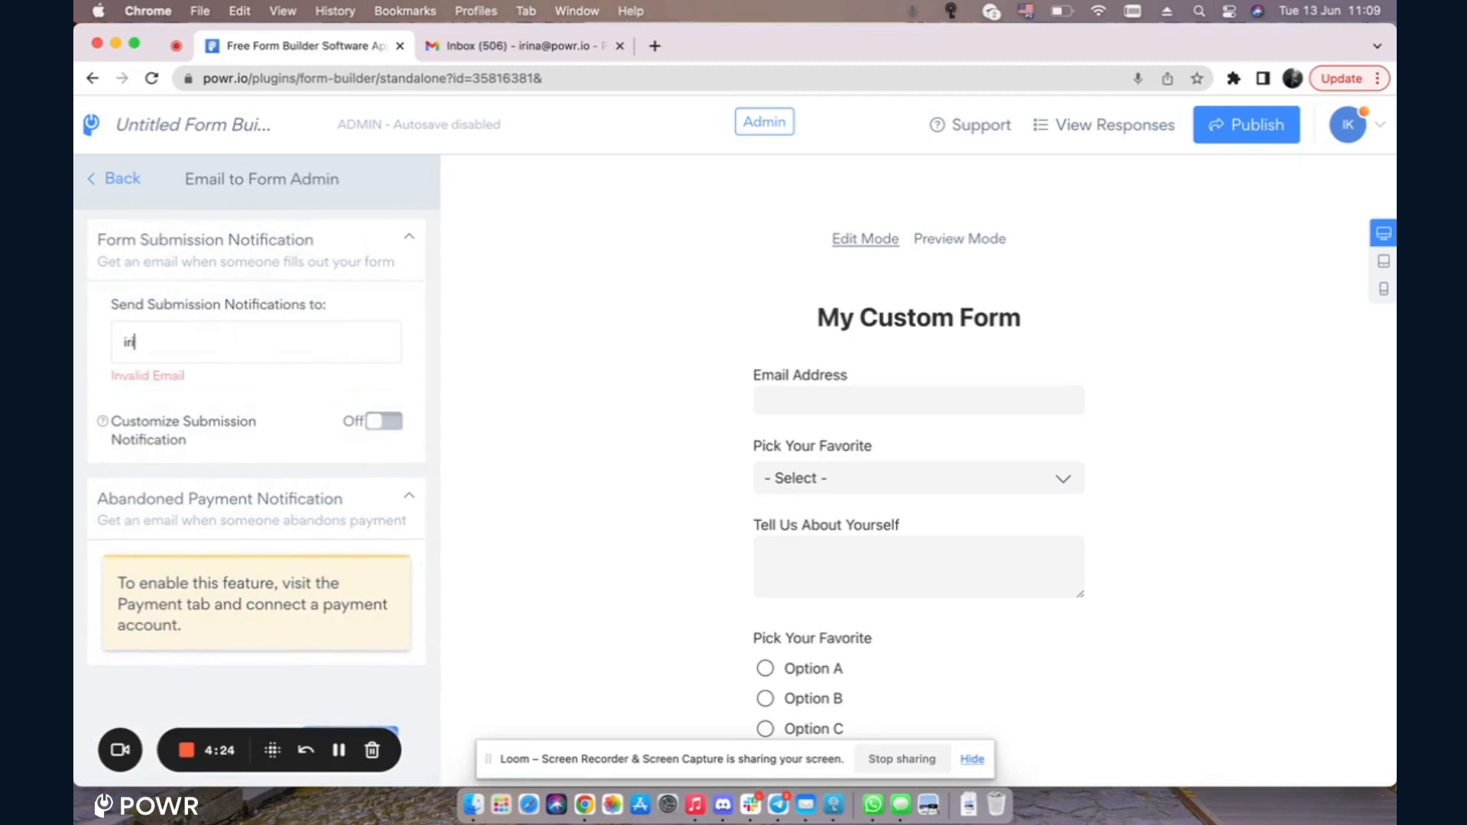
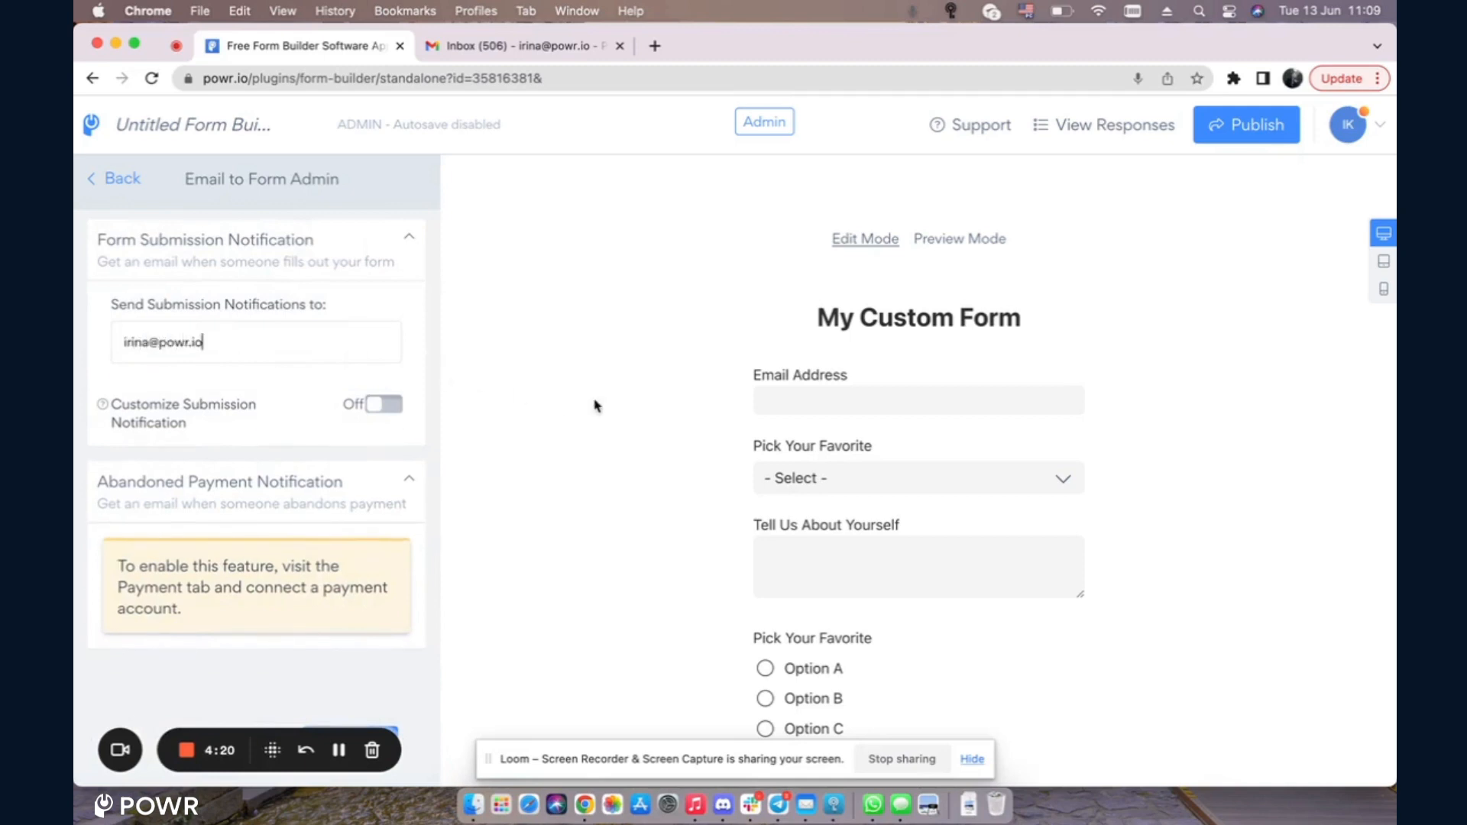
left_click(1272, 131)
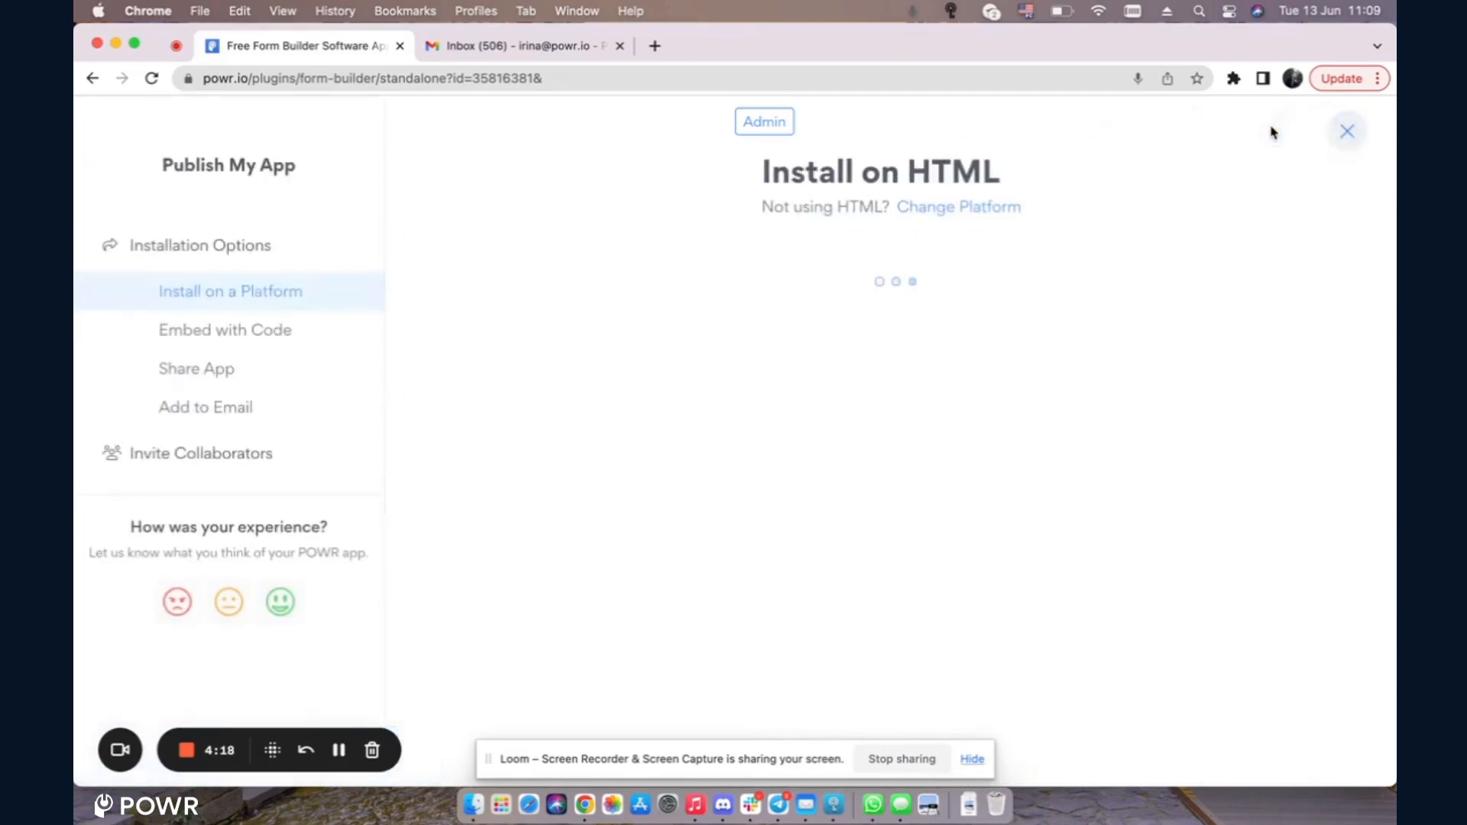
left_click(1349, 134)
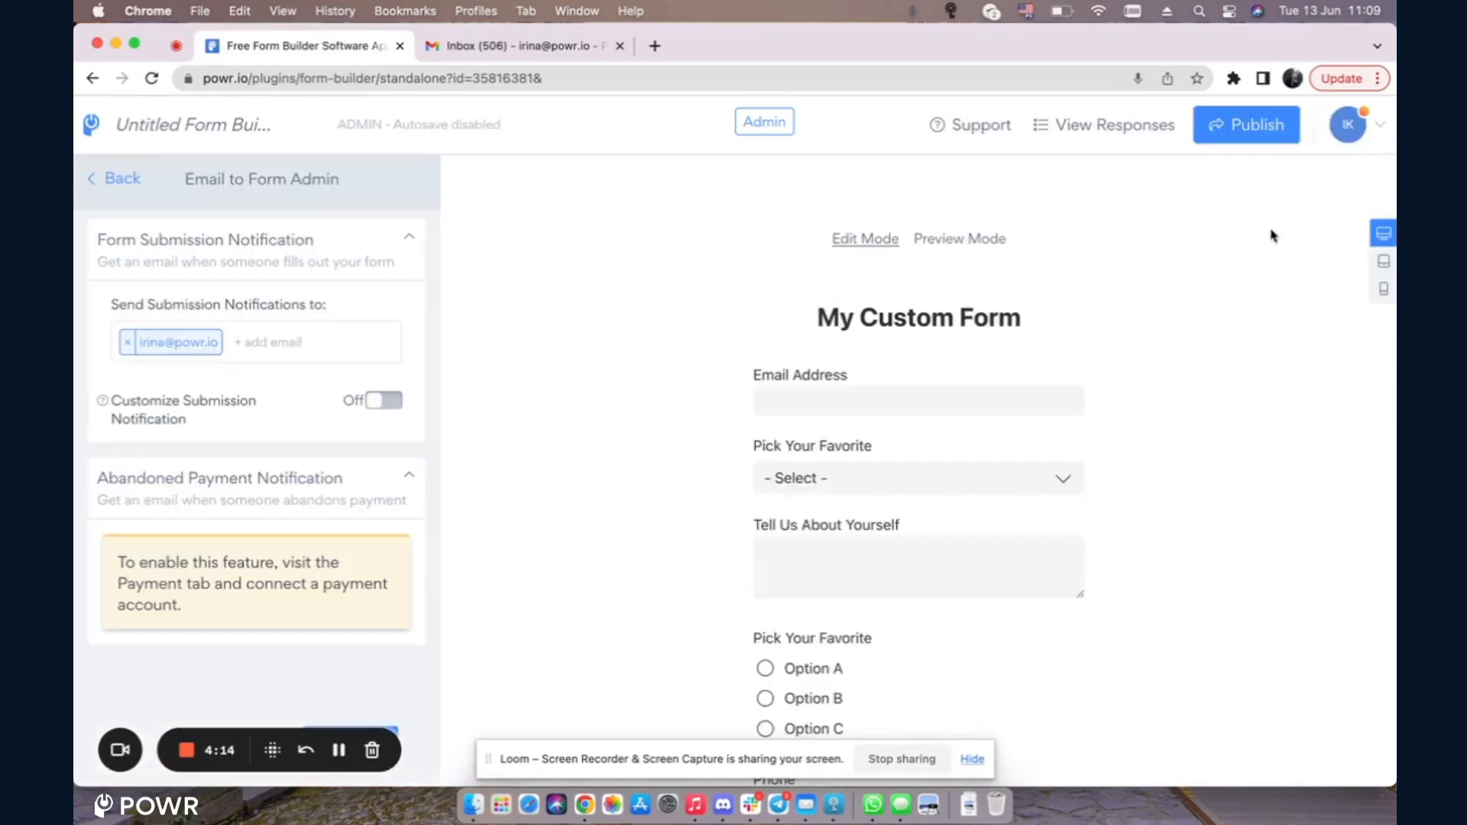
Step: In preview, submit a test entry with a test email, Option 2, 'tst' and Option B
left_click(986, 240)
left_click(777, 399)
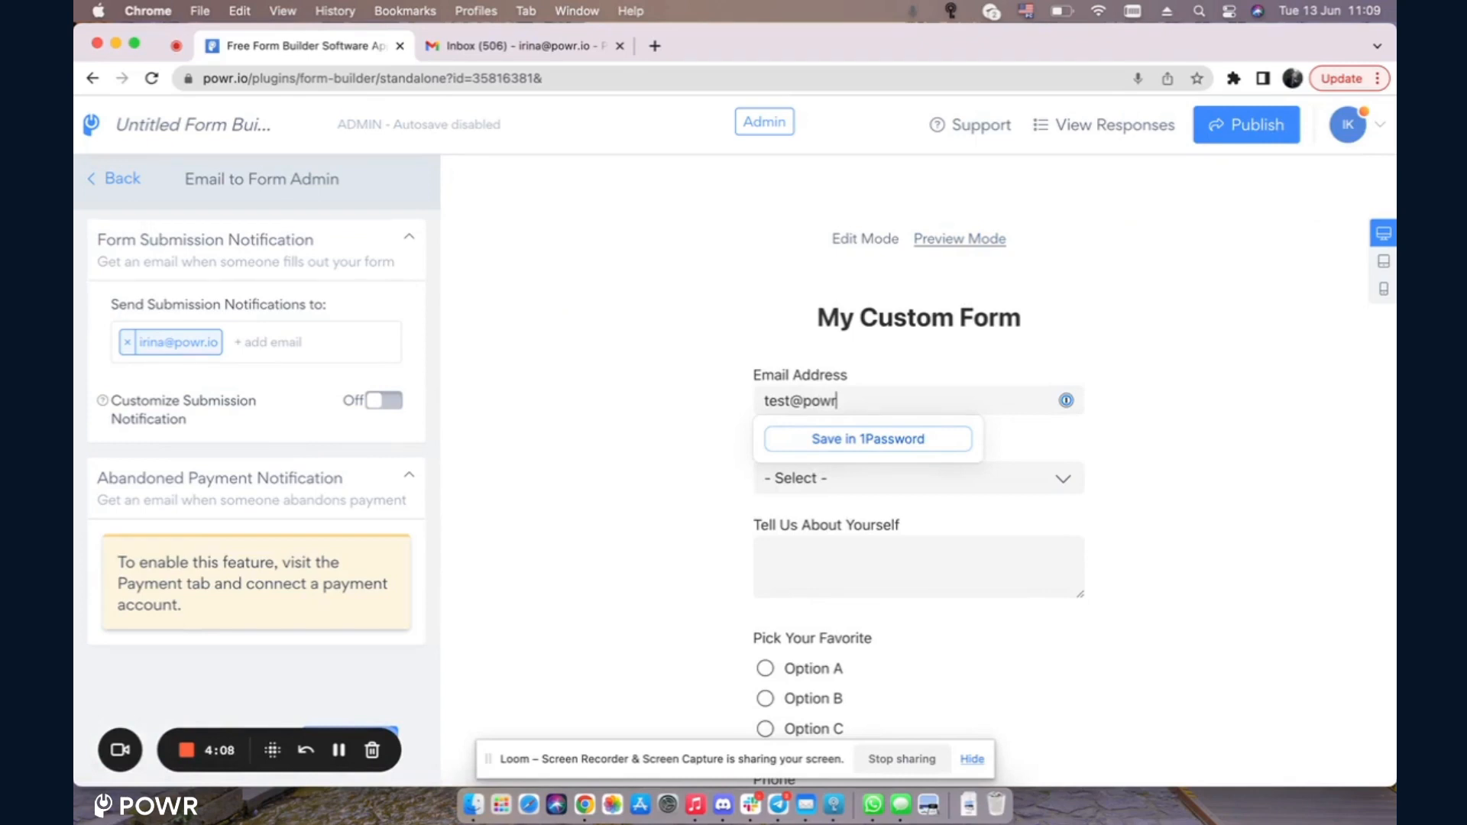
left_click(1032, 482)
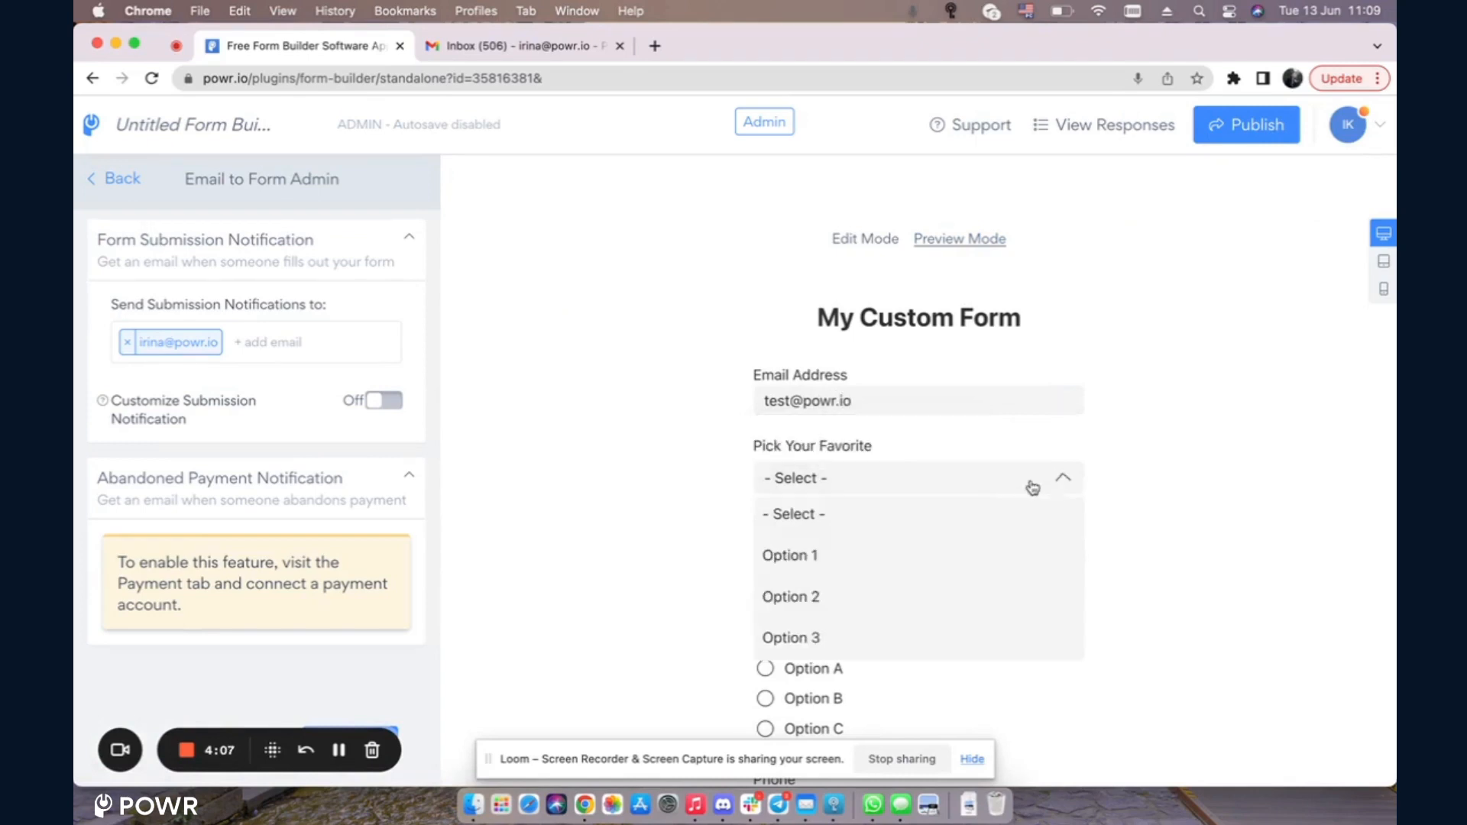
left_click(780, 594)
scroll(841, 428, "down", 3)
left_click(834, 373)
type("ts")
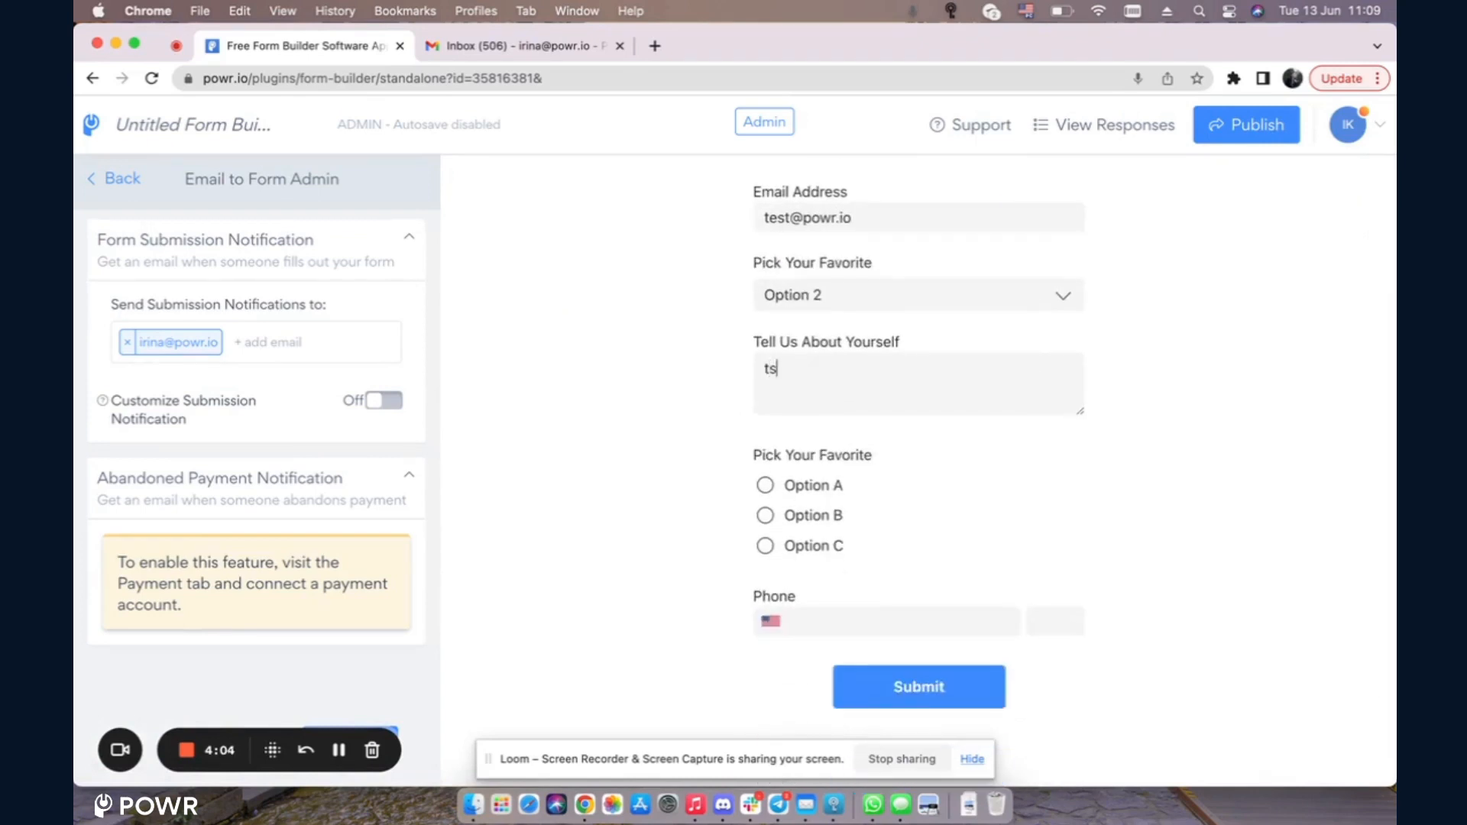
type("t")
left_click(765, 515)
left_click(947, 703)
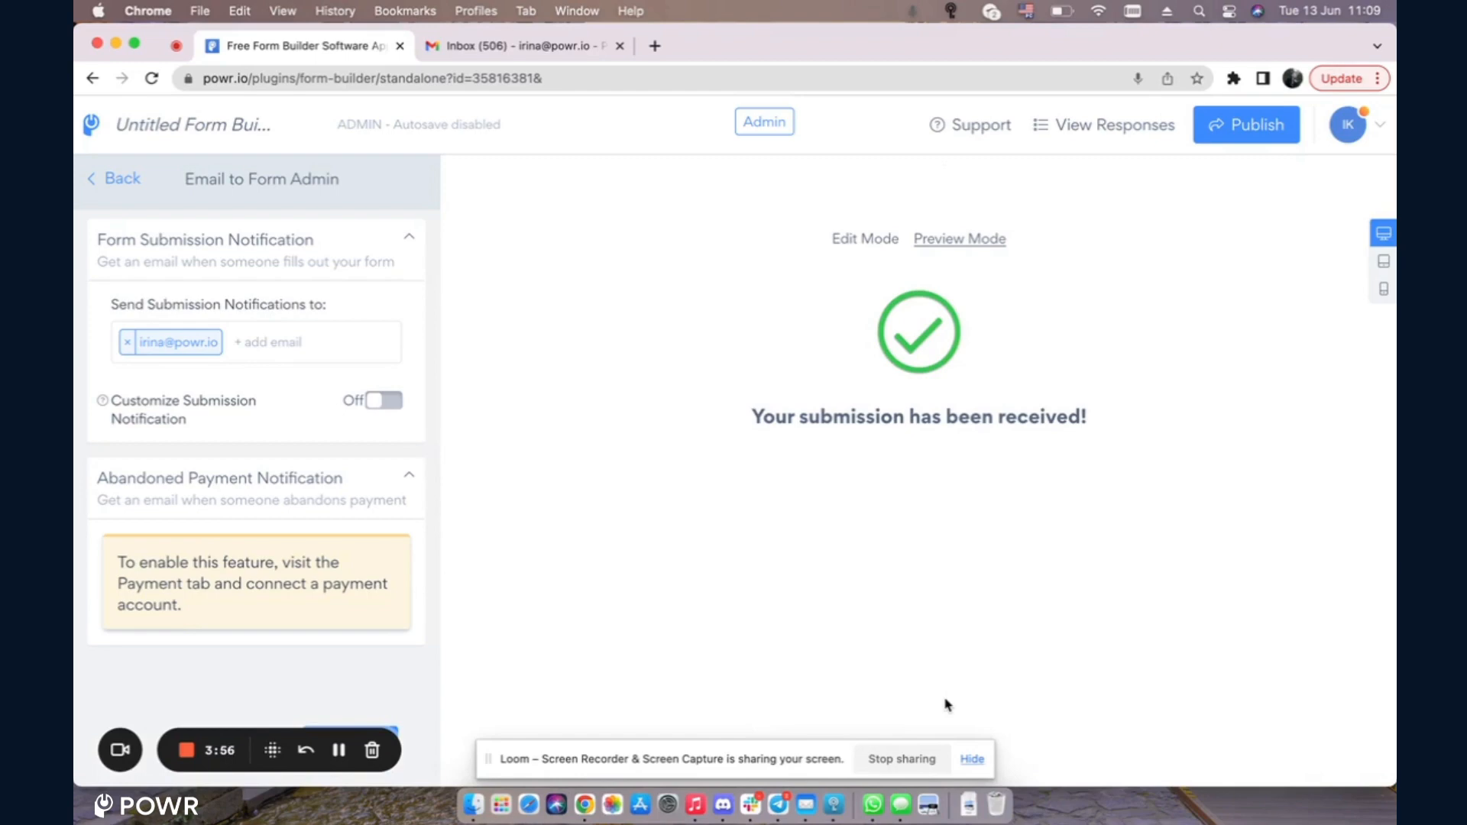
Step: Read the newest My Custom Form Submission email in Gmail, then return to the form builder
left_click(519, 48)
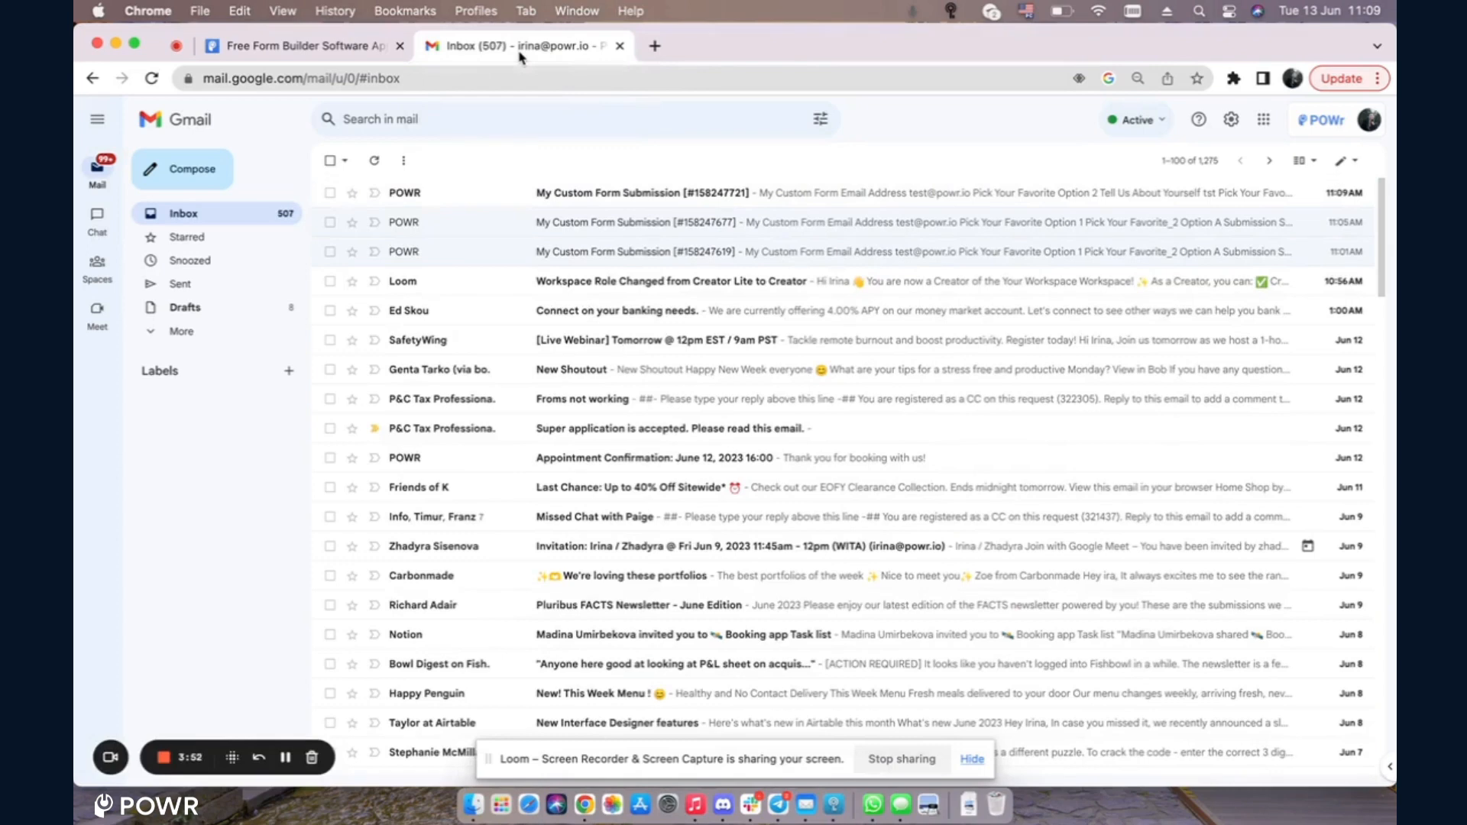
left_click(632, 192)
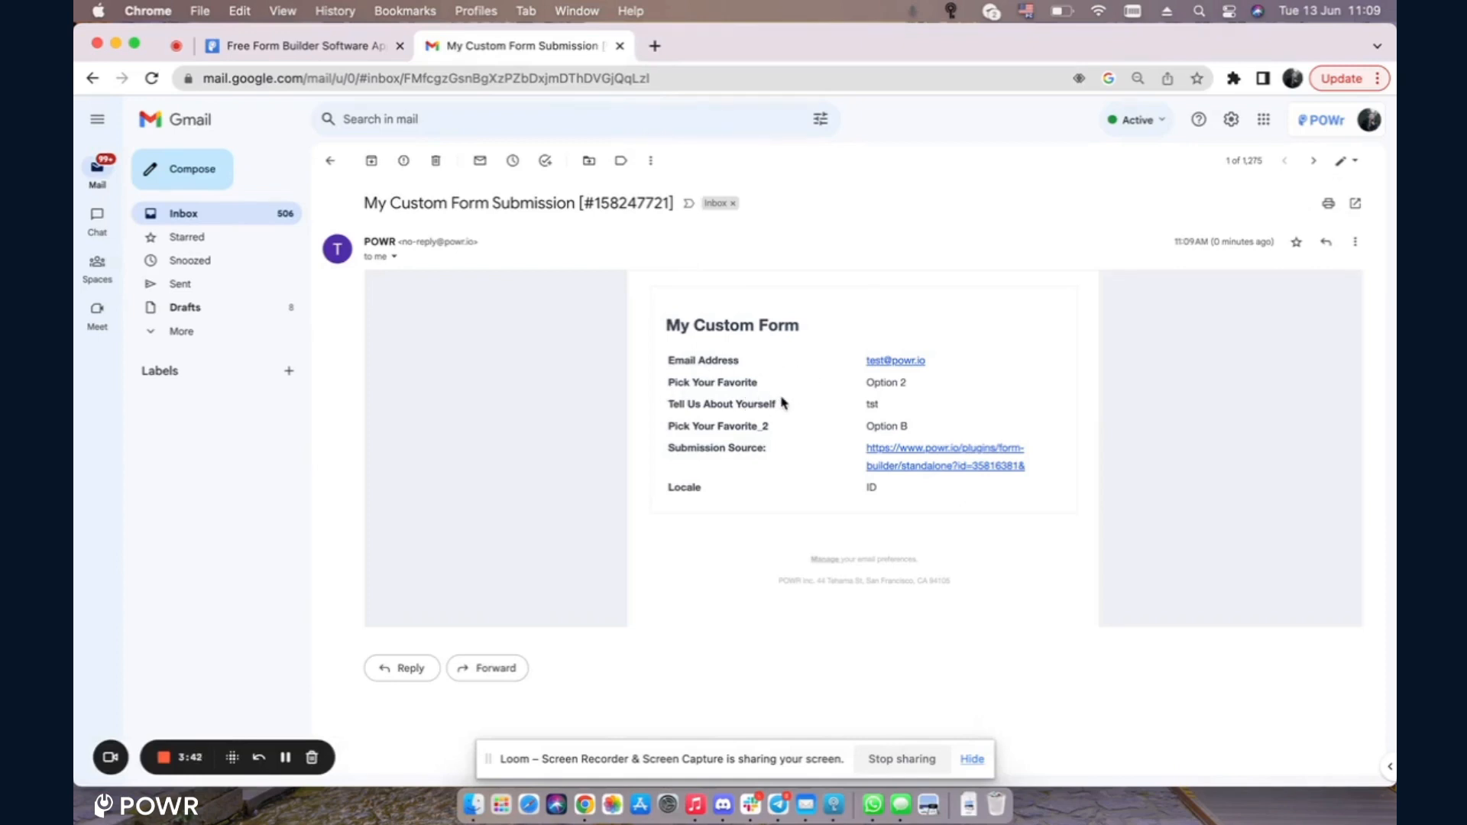
left_click(286, 758)
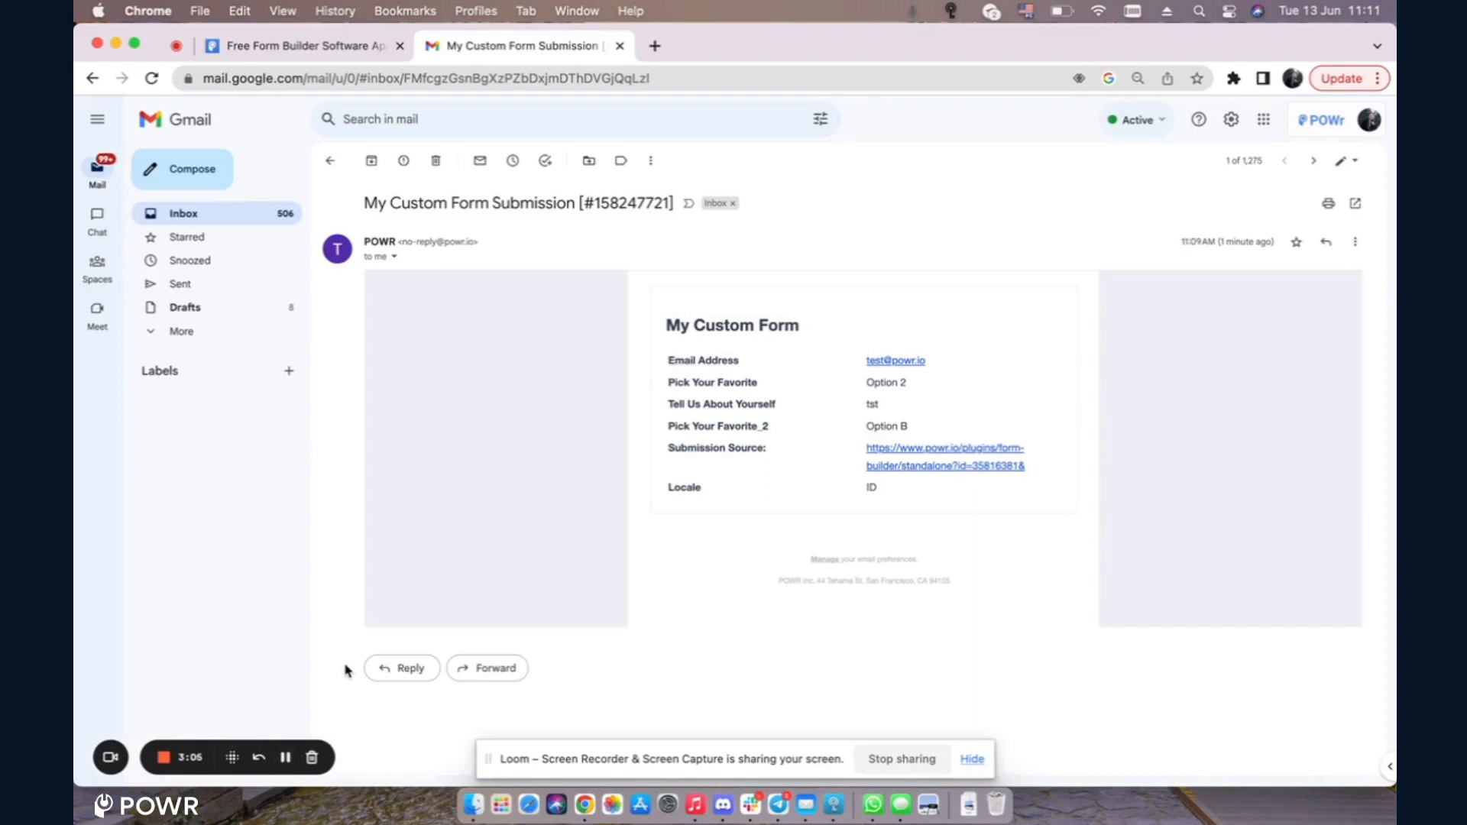
left_click(321, 54)
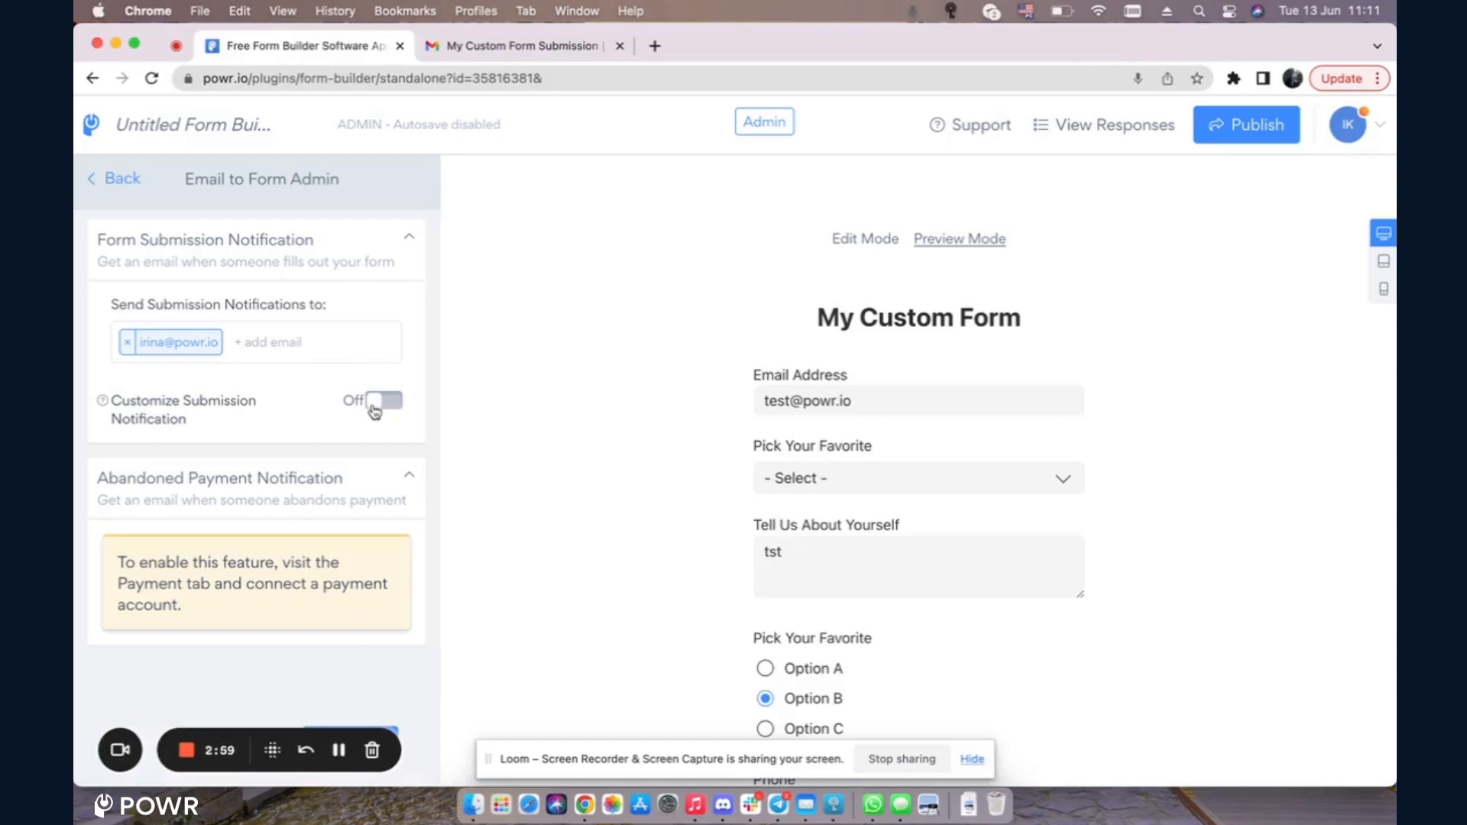
Step: Turn on customized submission notifications with the subject 'My subject'
left_click(394, 403)
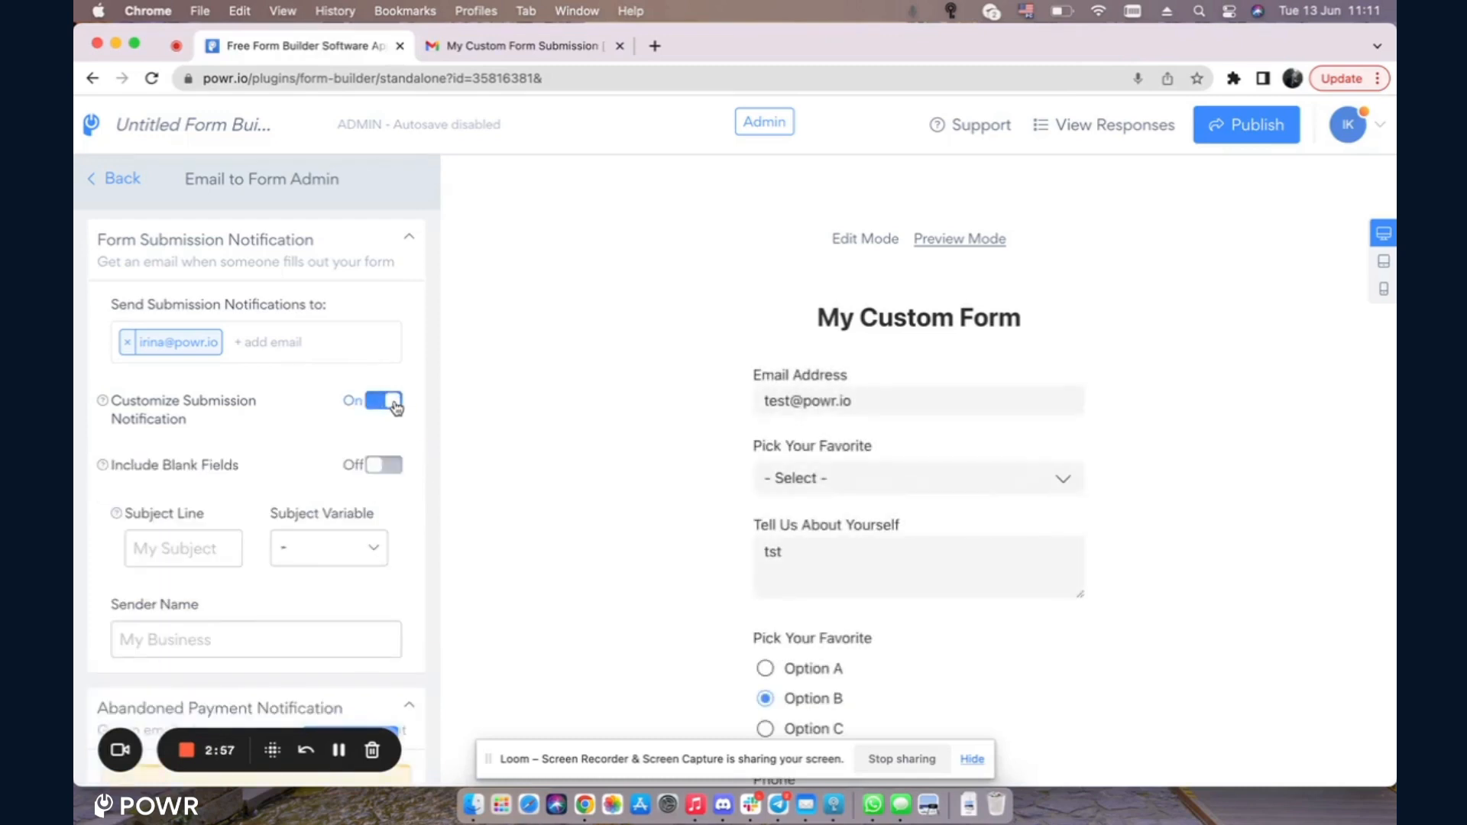
scroll(283, 477, "down", 3)
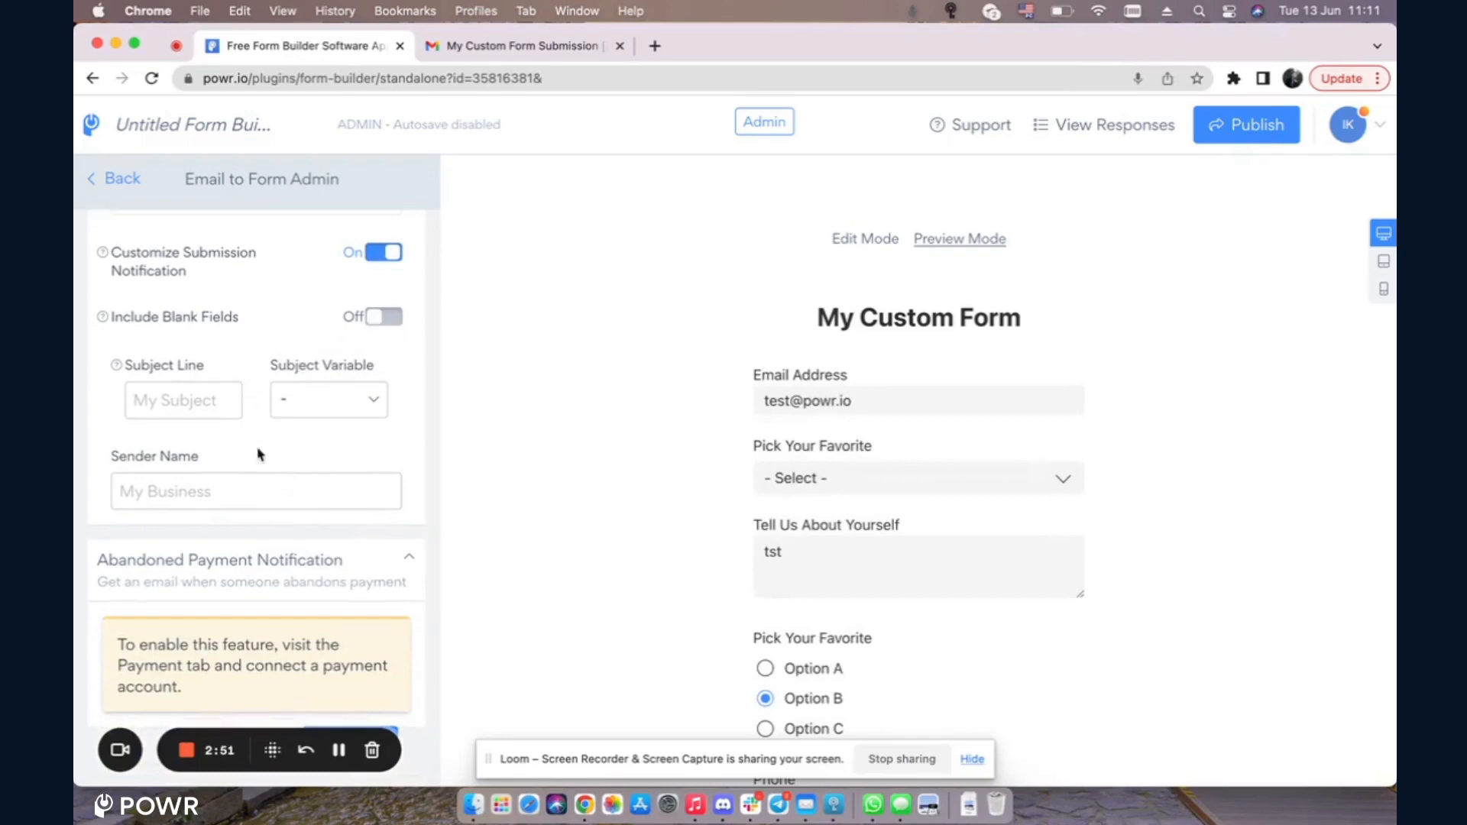
left_click(186, 395)
type("My")
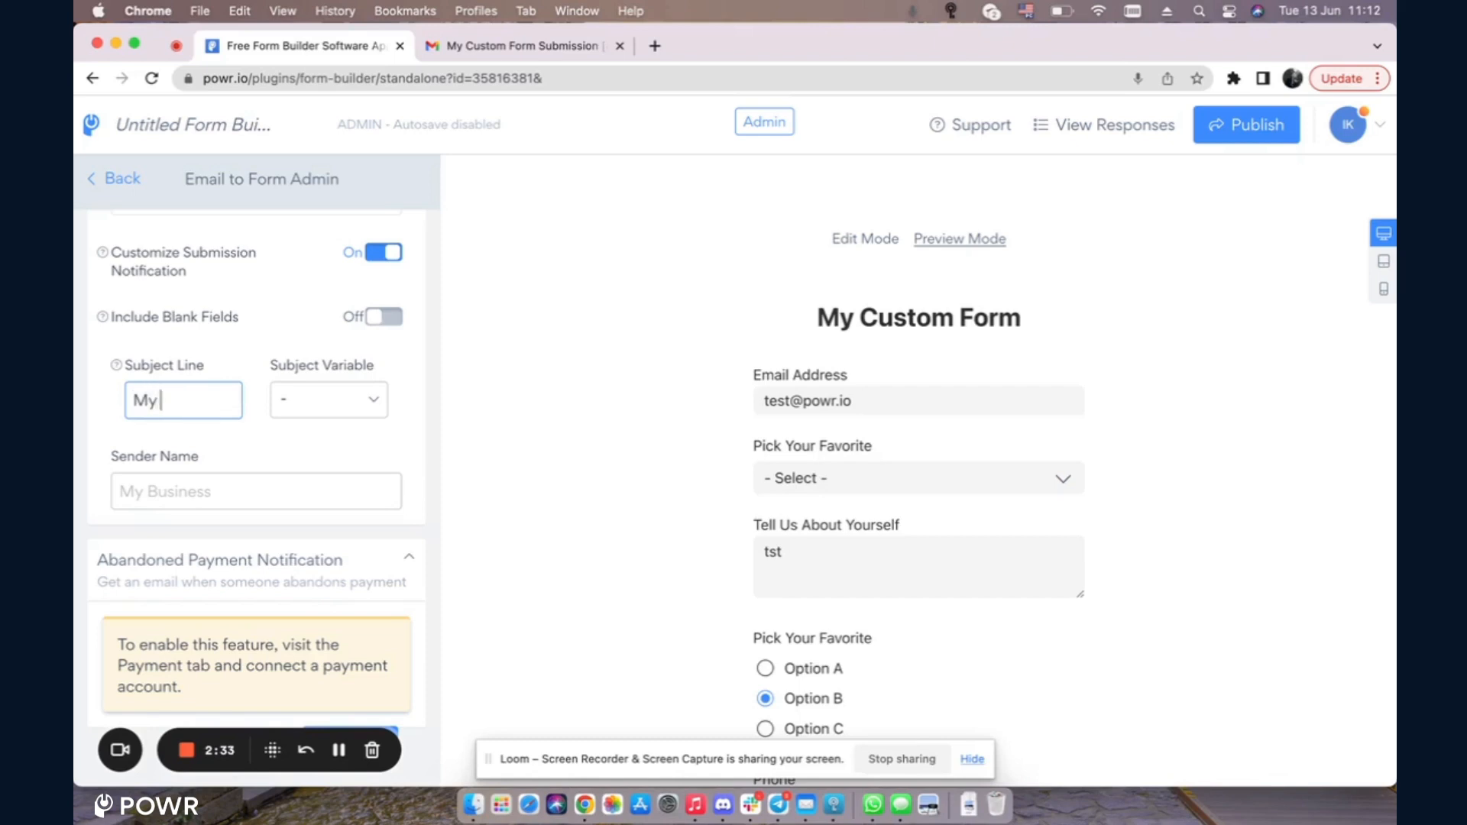
type(" subject")
Step: Choose Pick Your Favorite as the subject variable
left_click(363, 408)
scroll(350, 494, "down", 2)
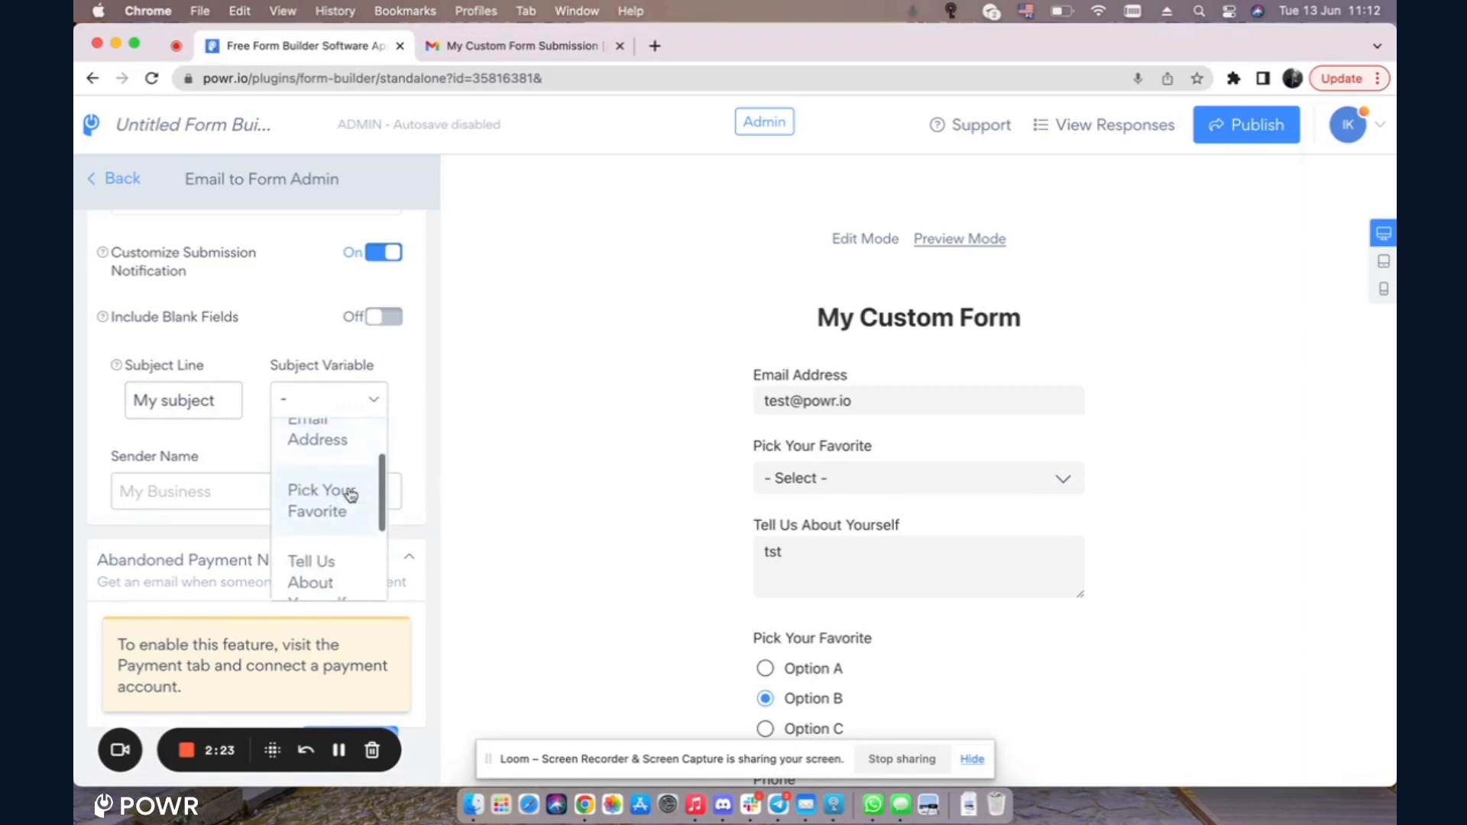
scroll(351, 494, "down", 2)
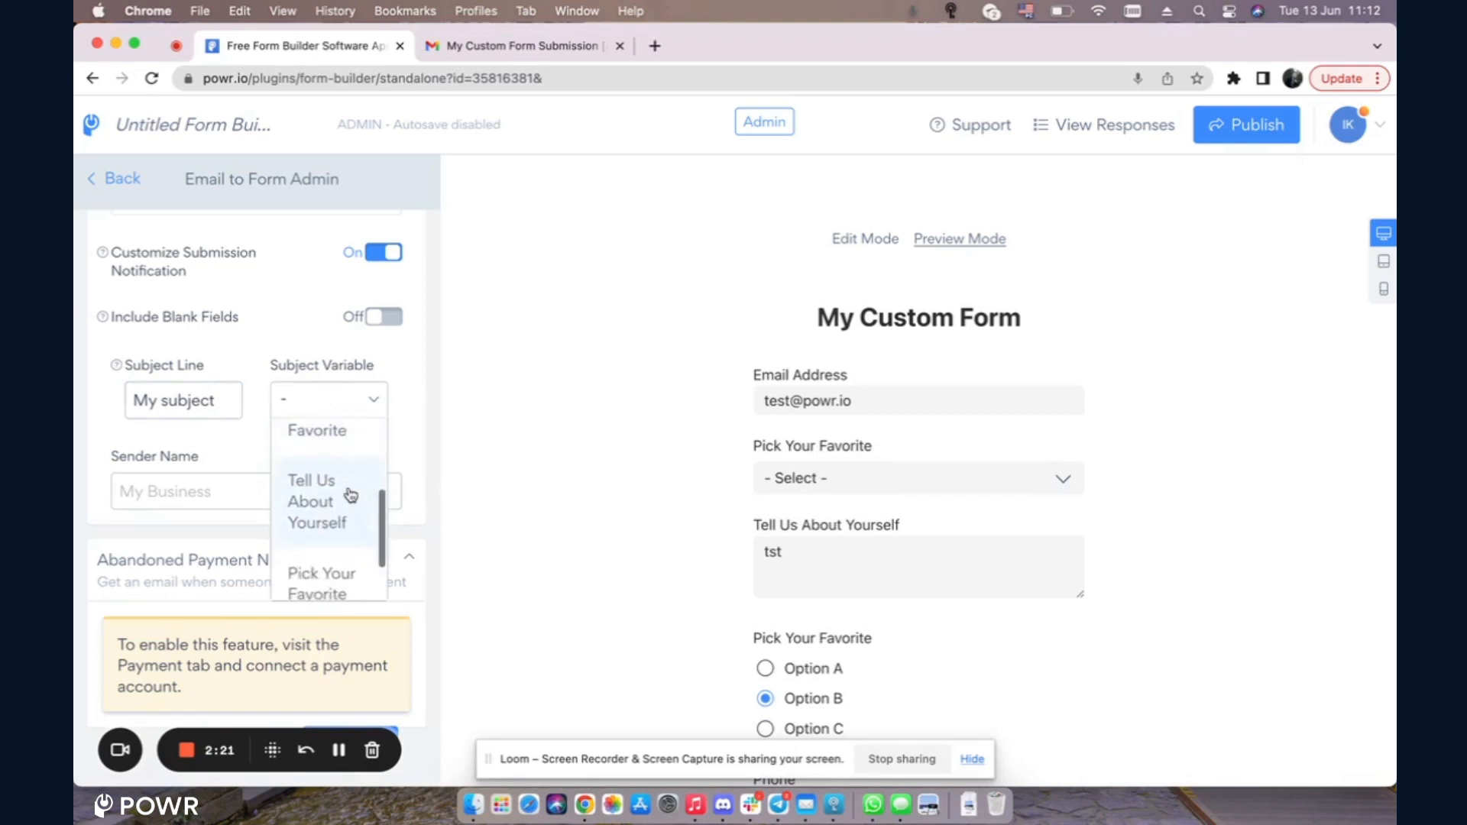
scroll(351, 493, "up", 2)
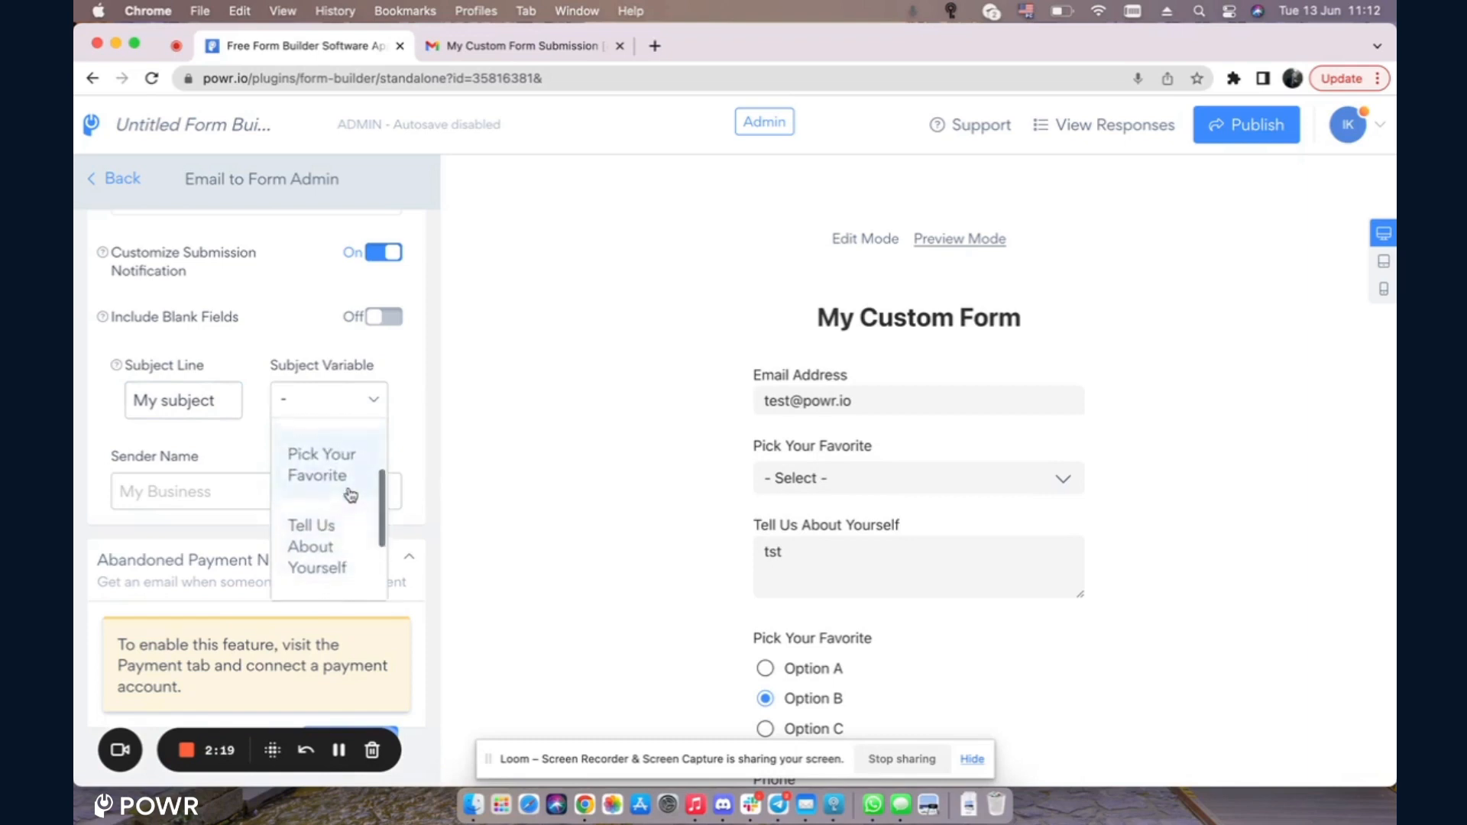
left_click(348, 482)
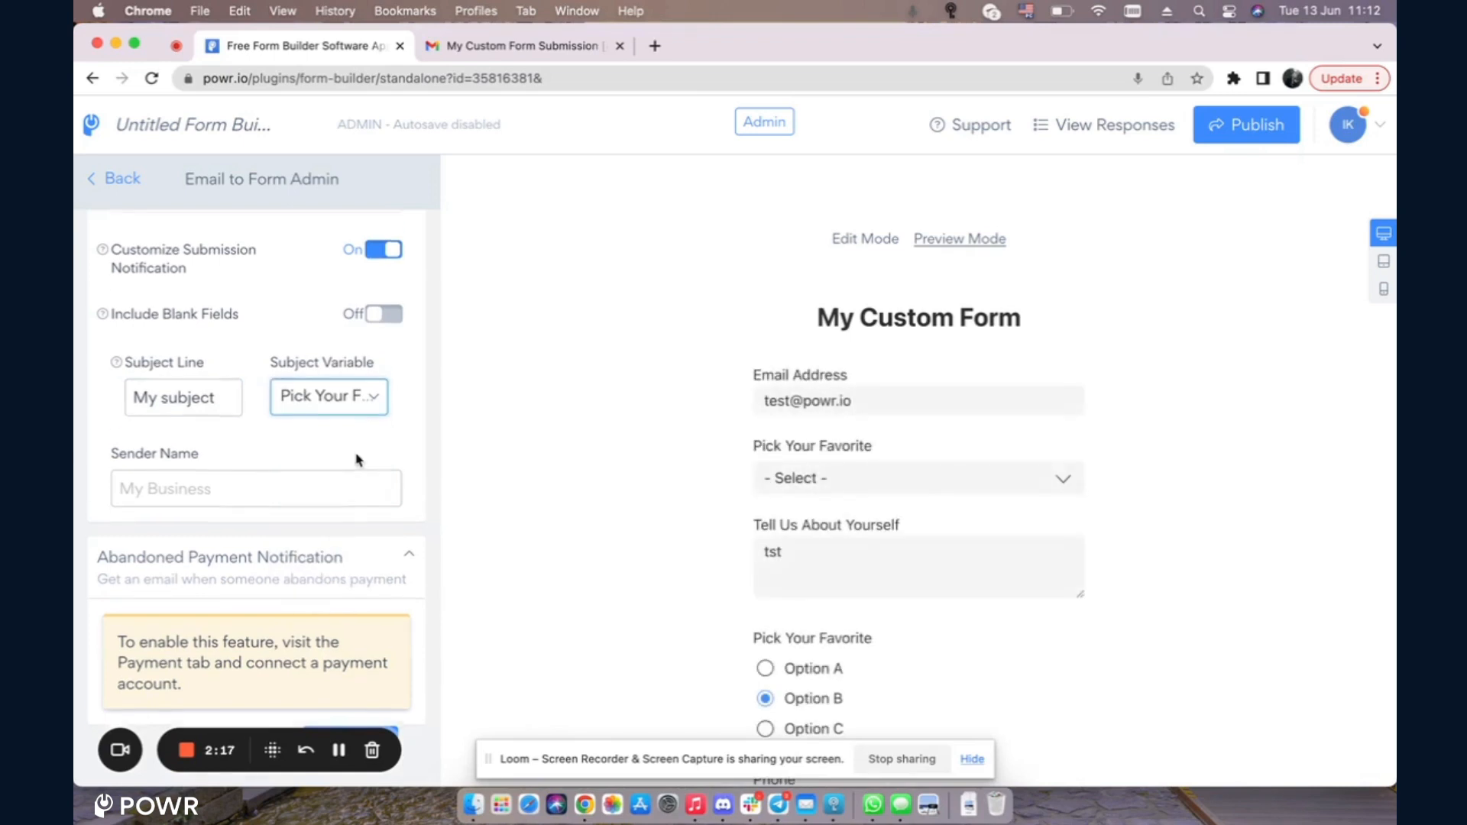
scroll(357, 459, "down", 1)
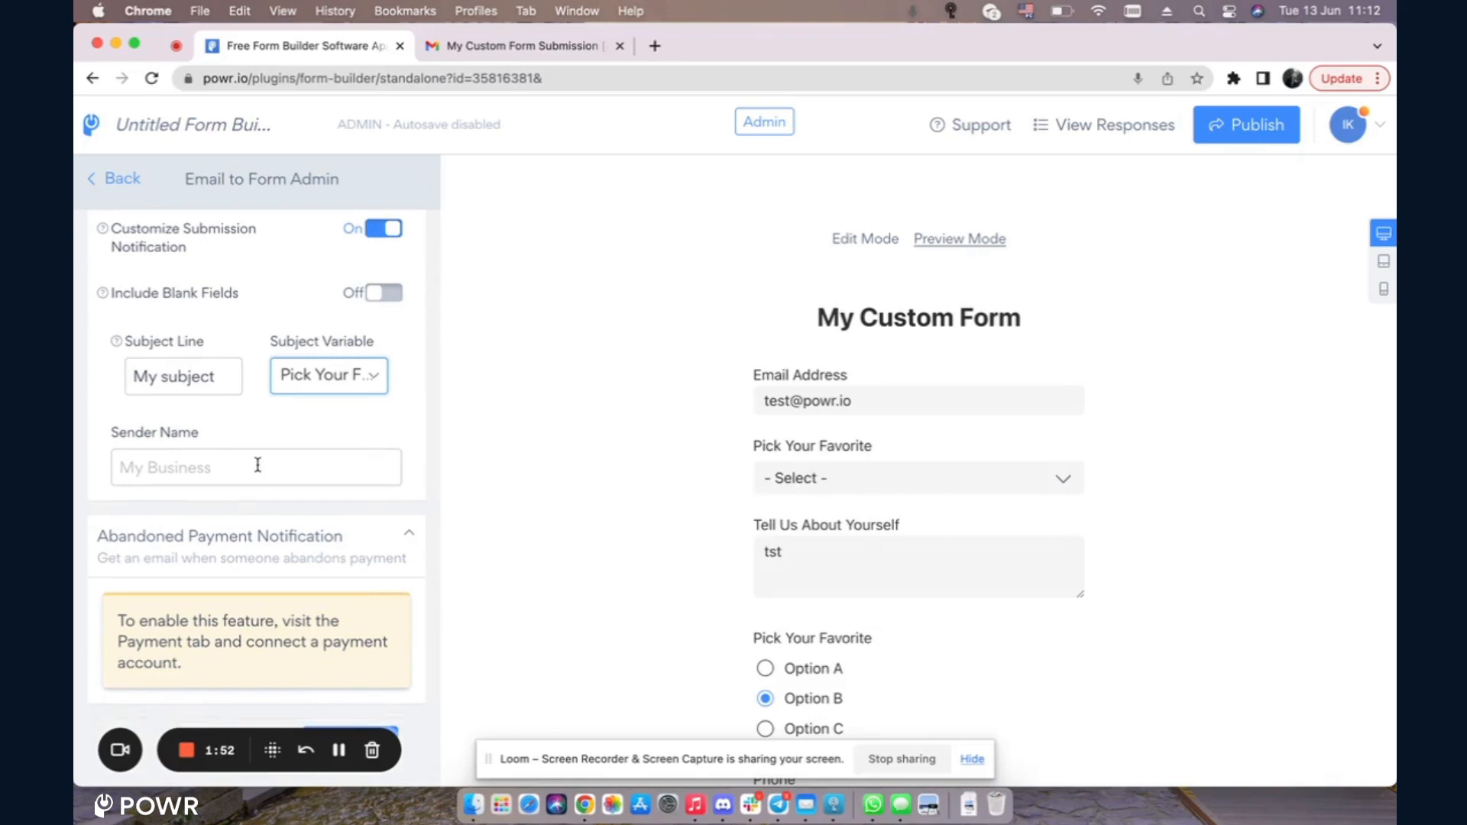
Step: Enter the admin's first name as the notification Sender Name
left_click(257, 465)
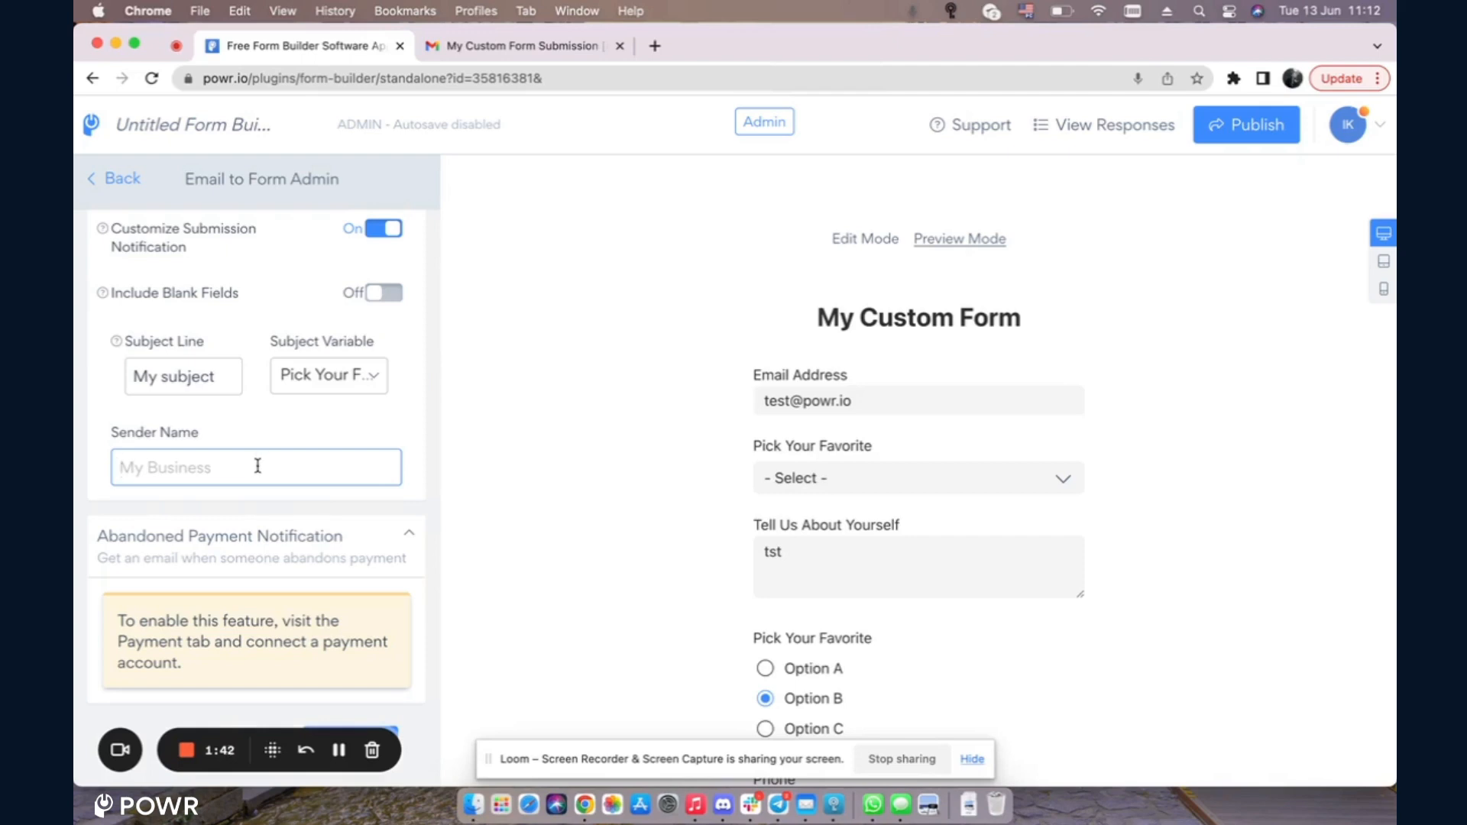
type("Irina")
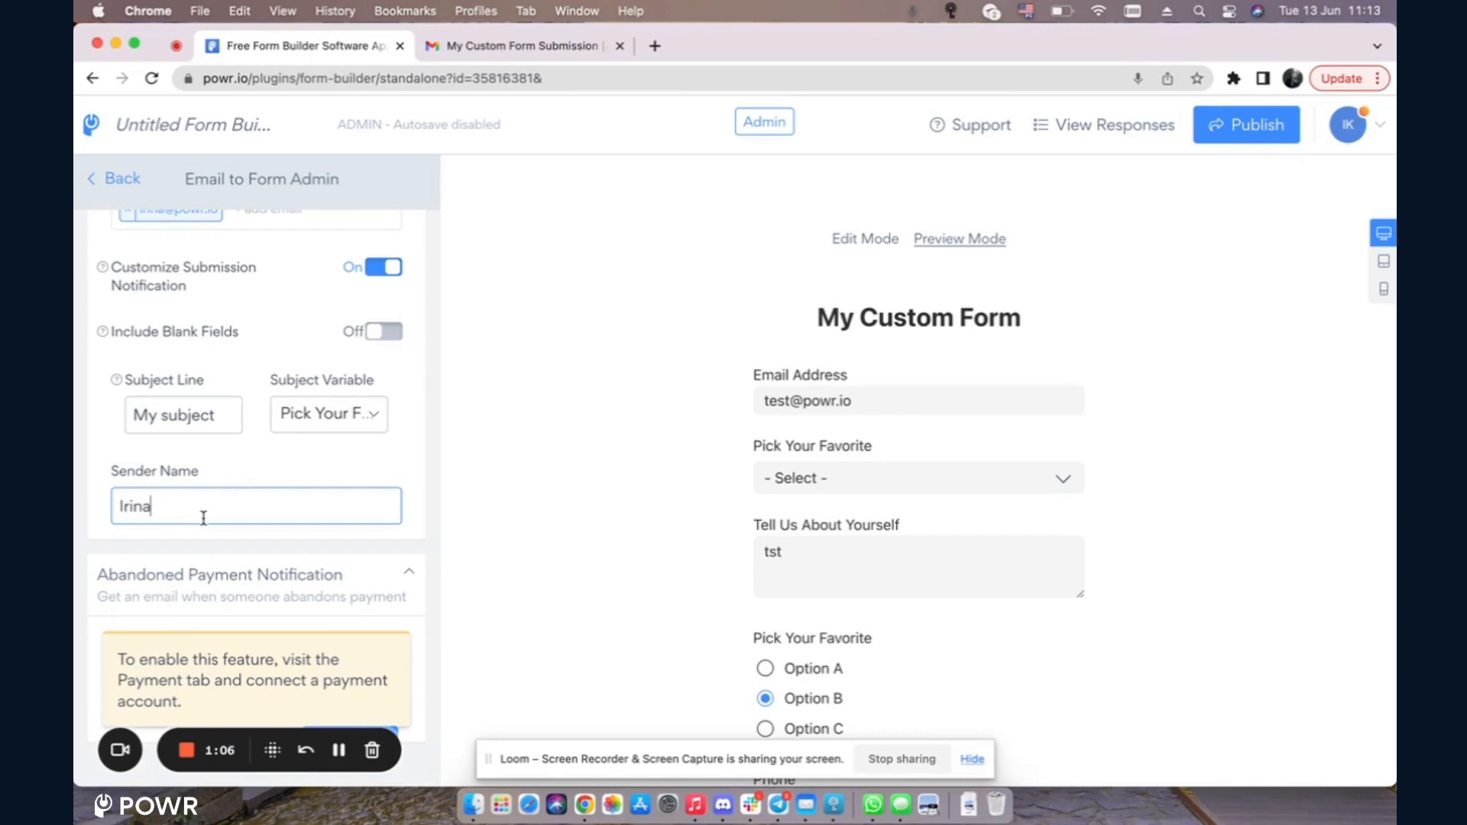
scroll(203, 518, "up", 3)
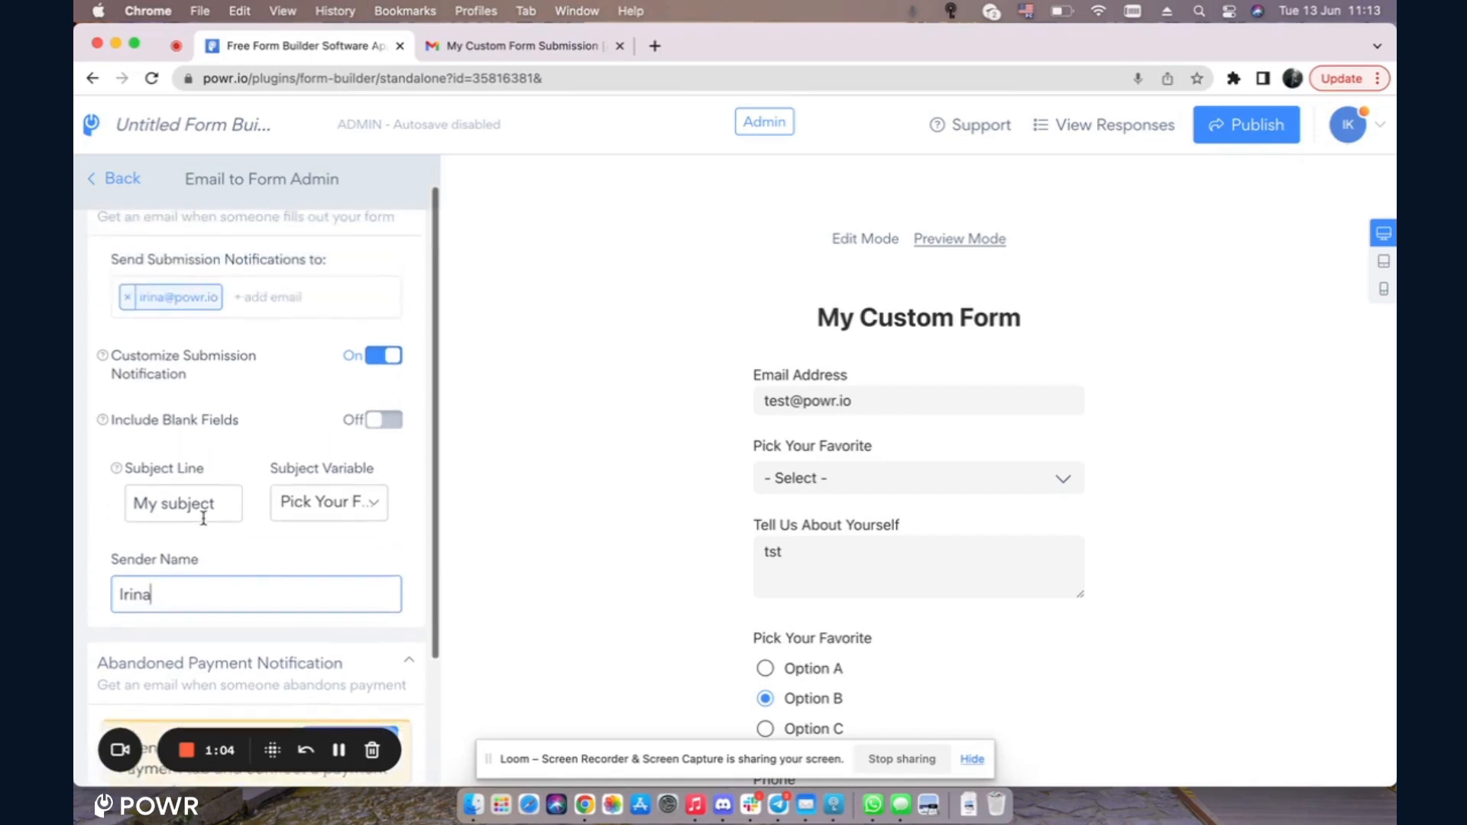
scroll(306, 474, "down", 3)
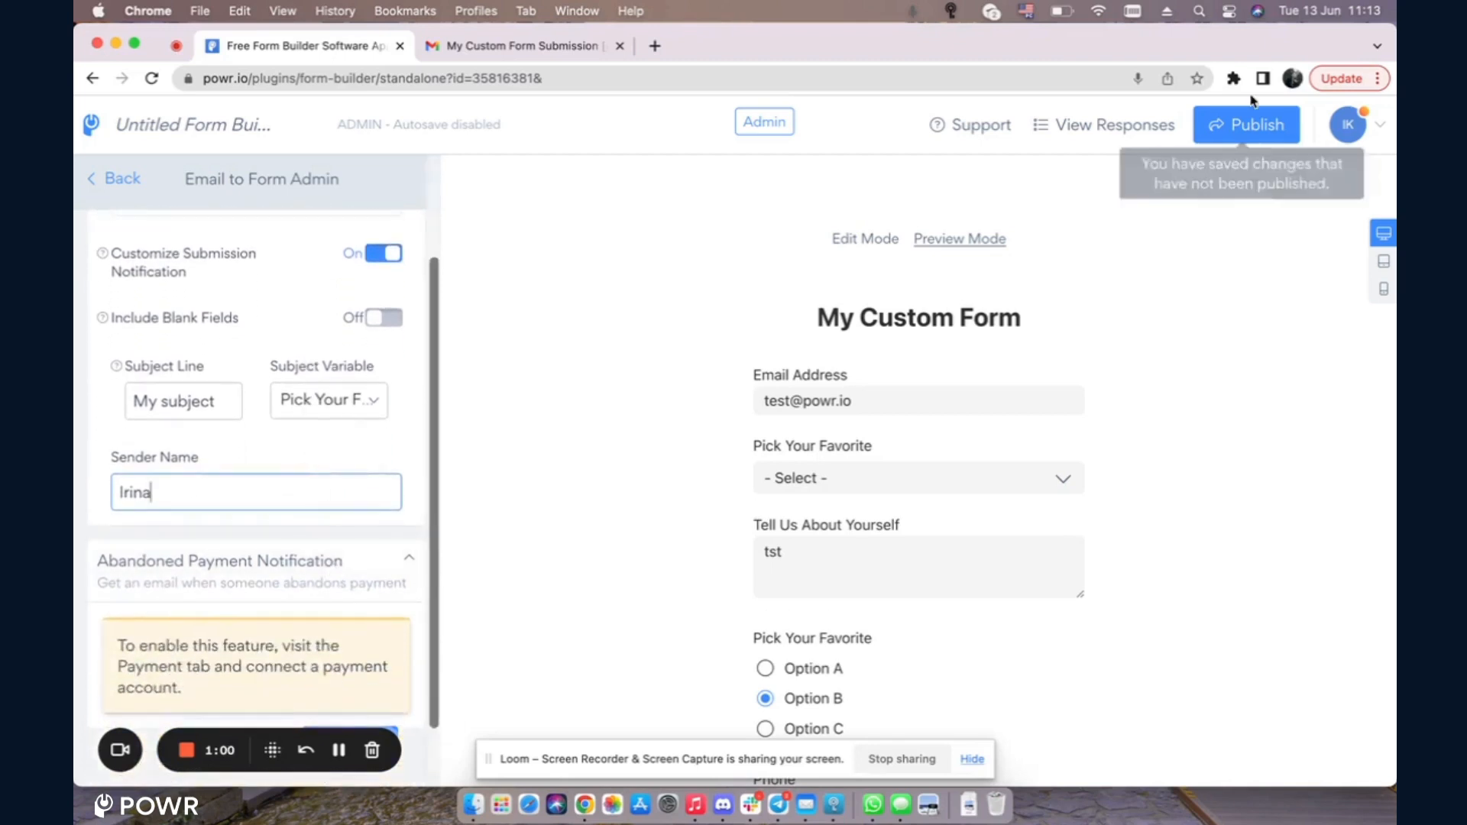
Step: Publish the changes, then submit a preview test entry with Option 2 as the favorite
left_click(1252, 125)
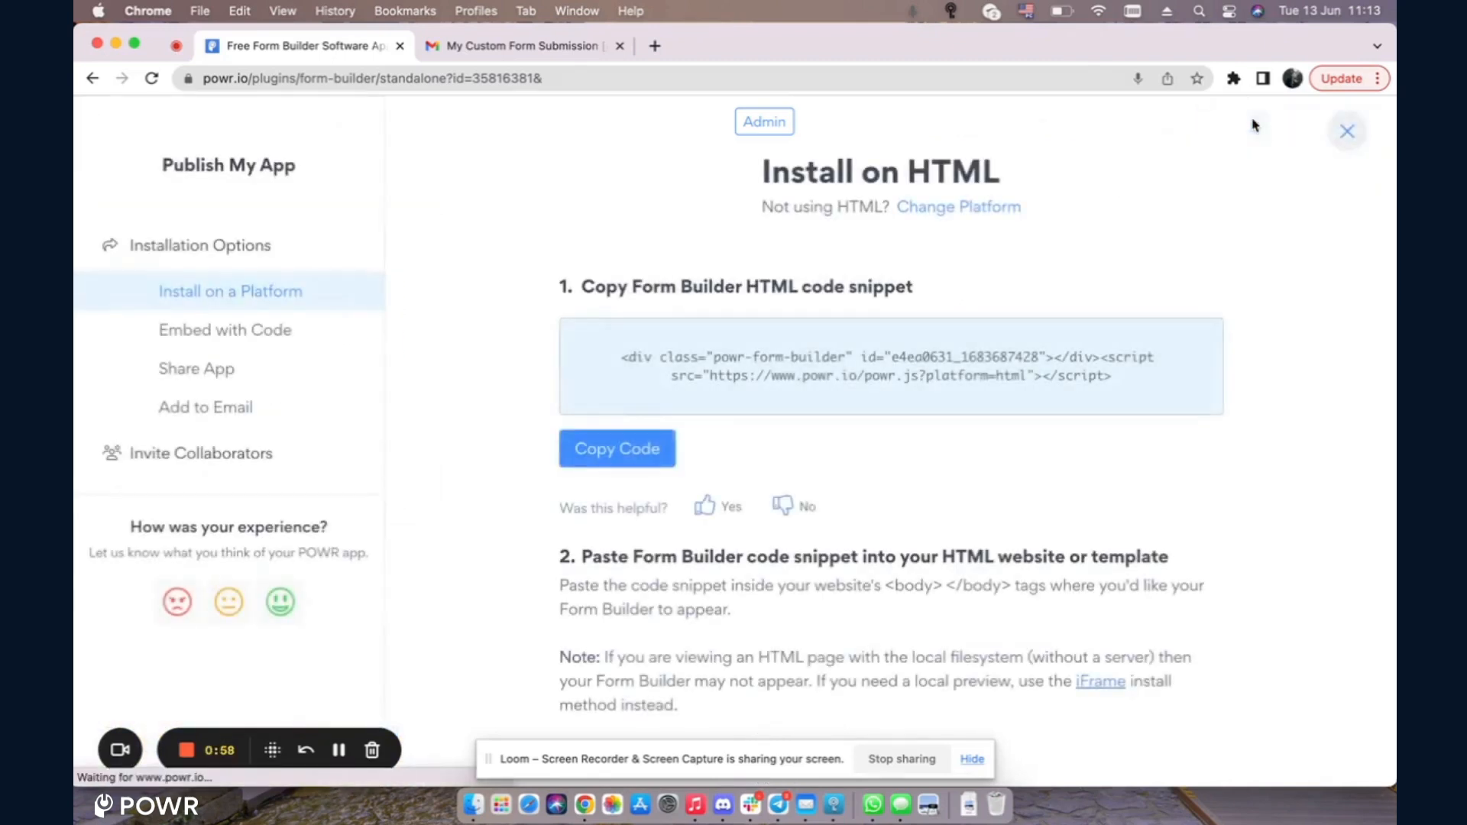
left_click(1357, 133)
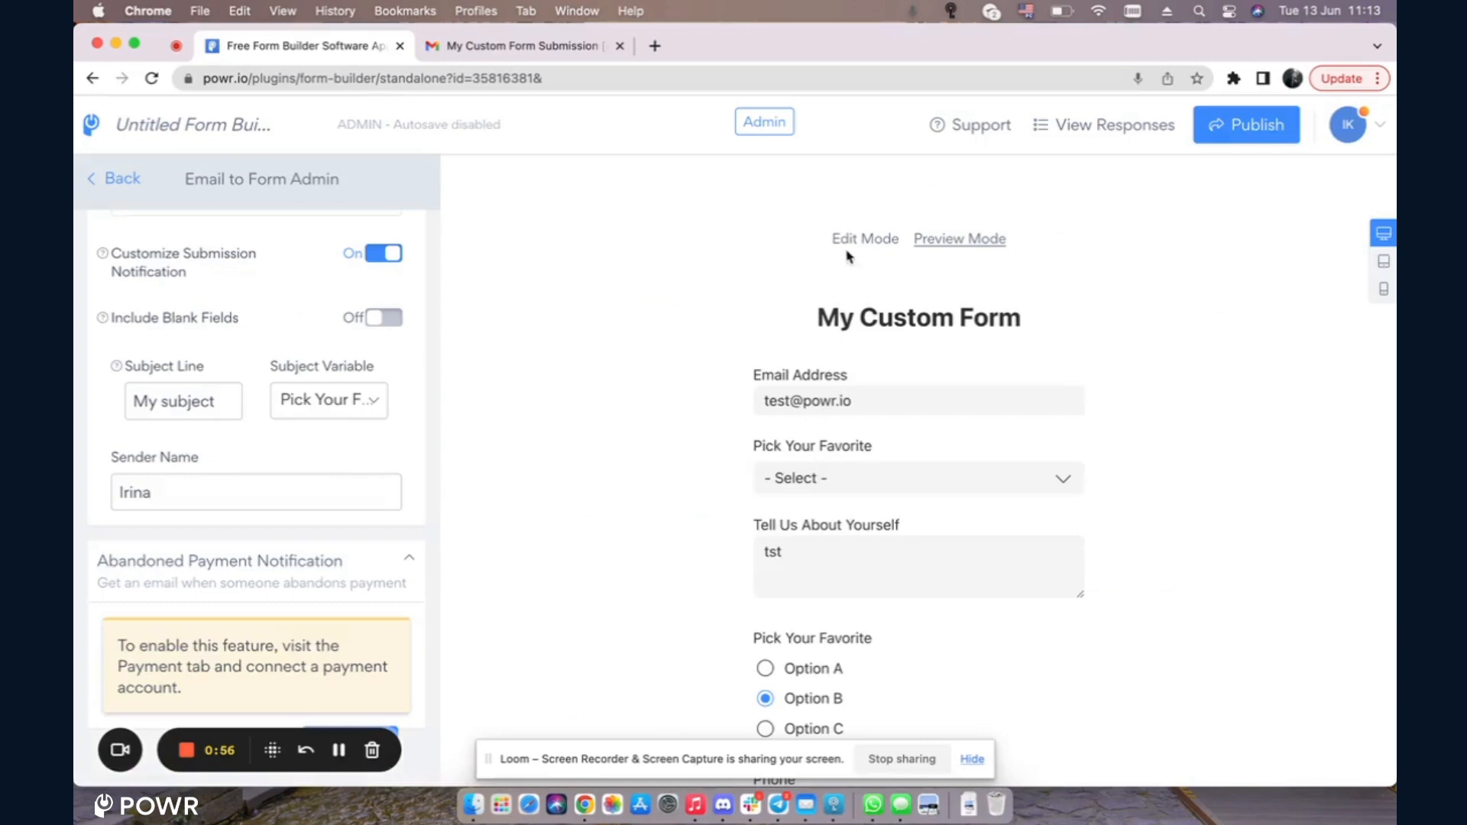
left_click(946, 245)
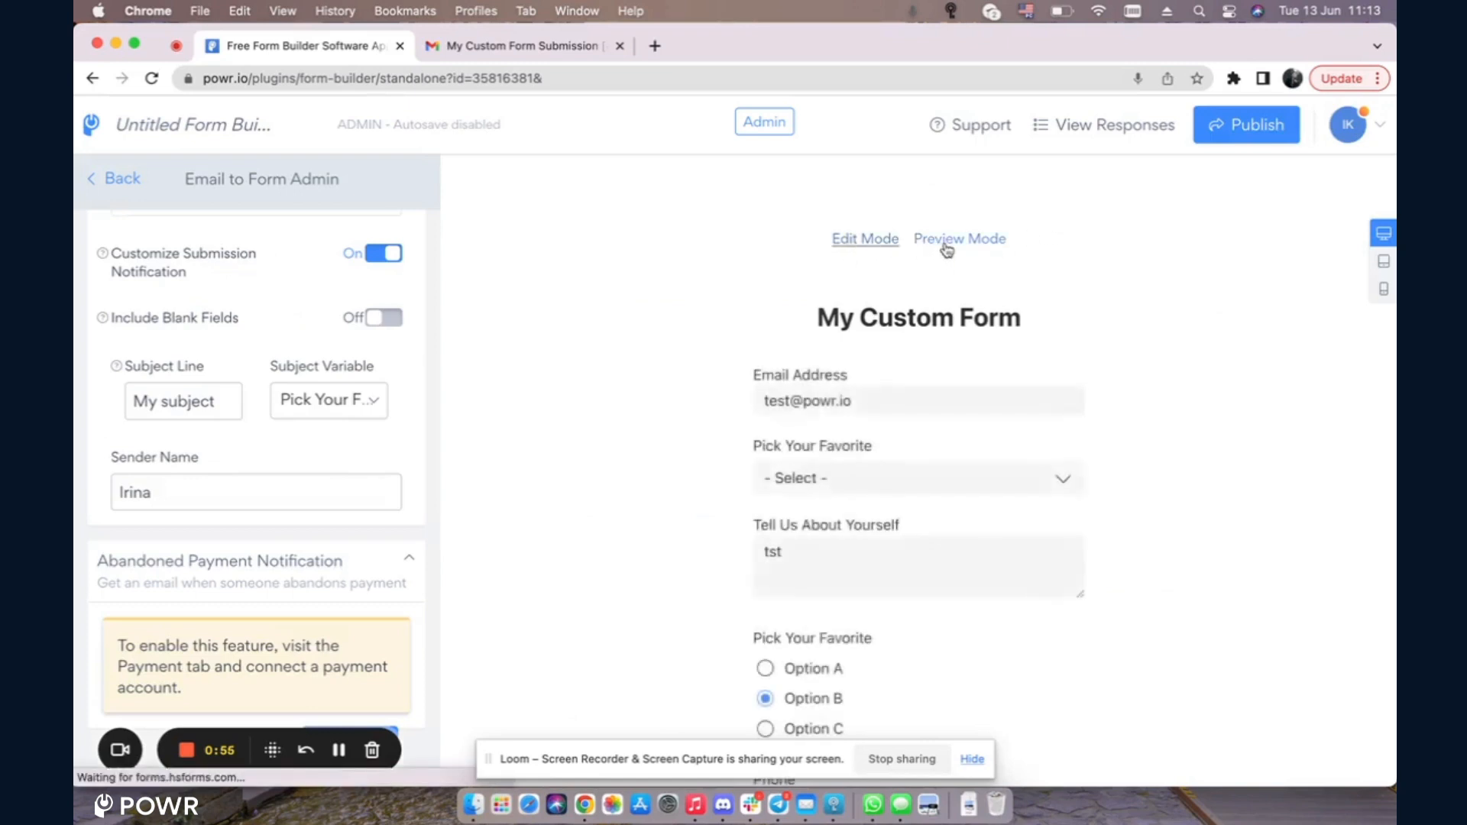
left_click(879, 403)
left_click(1154, 447)
scroll(1146, 436, "down", 2)
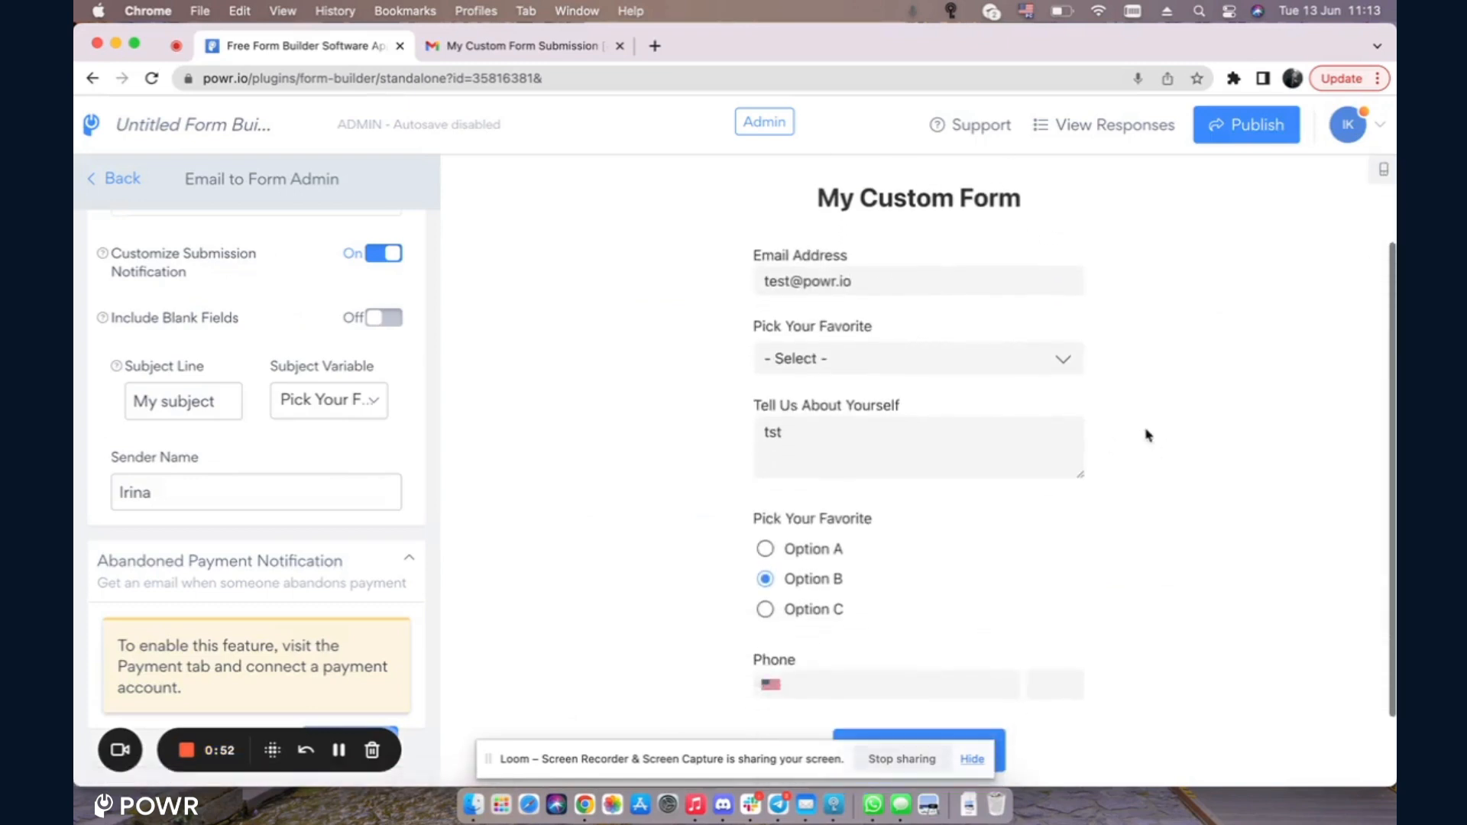
left_click(858, 353)
left_click(824, 473)
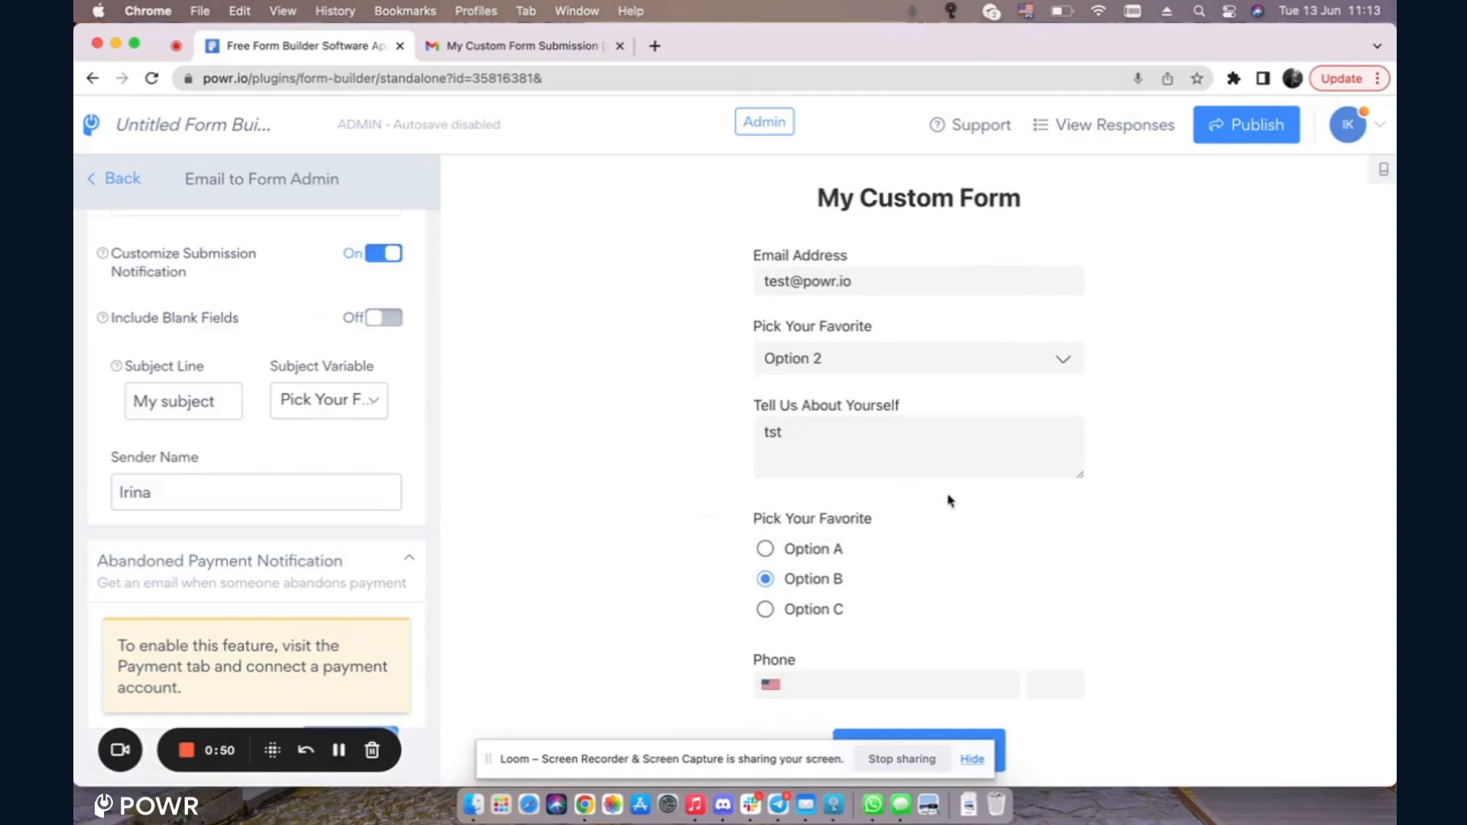
scroll(950, 499, "down", 2)
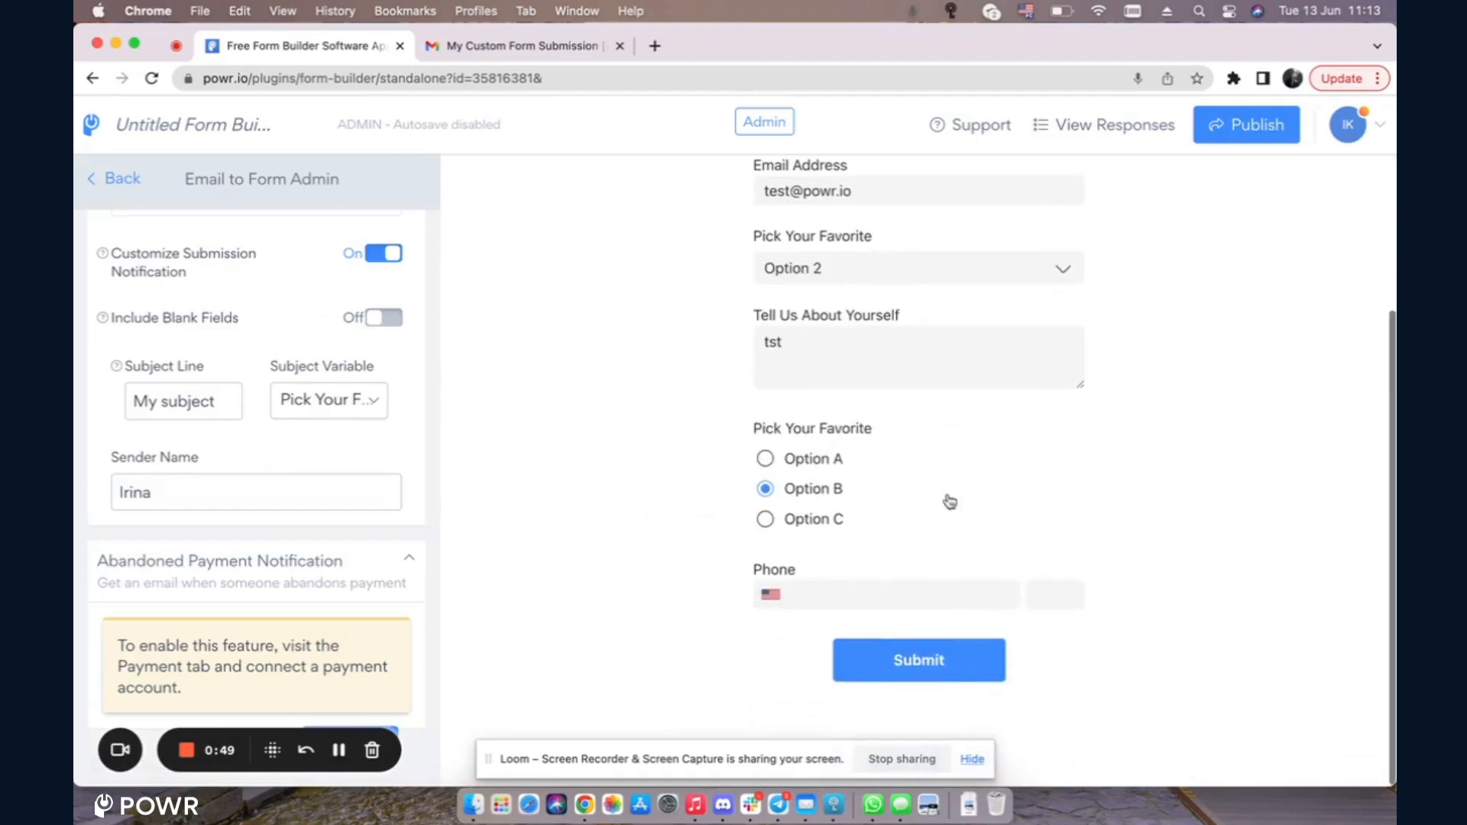
left_click(915, 673)
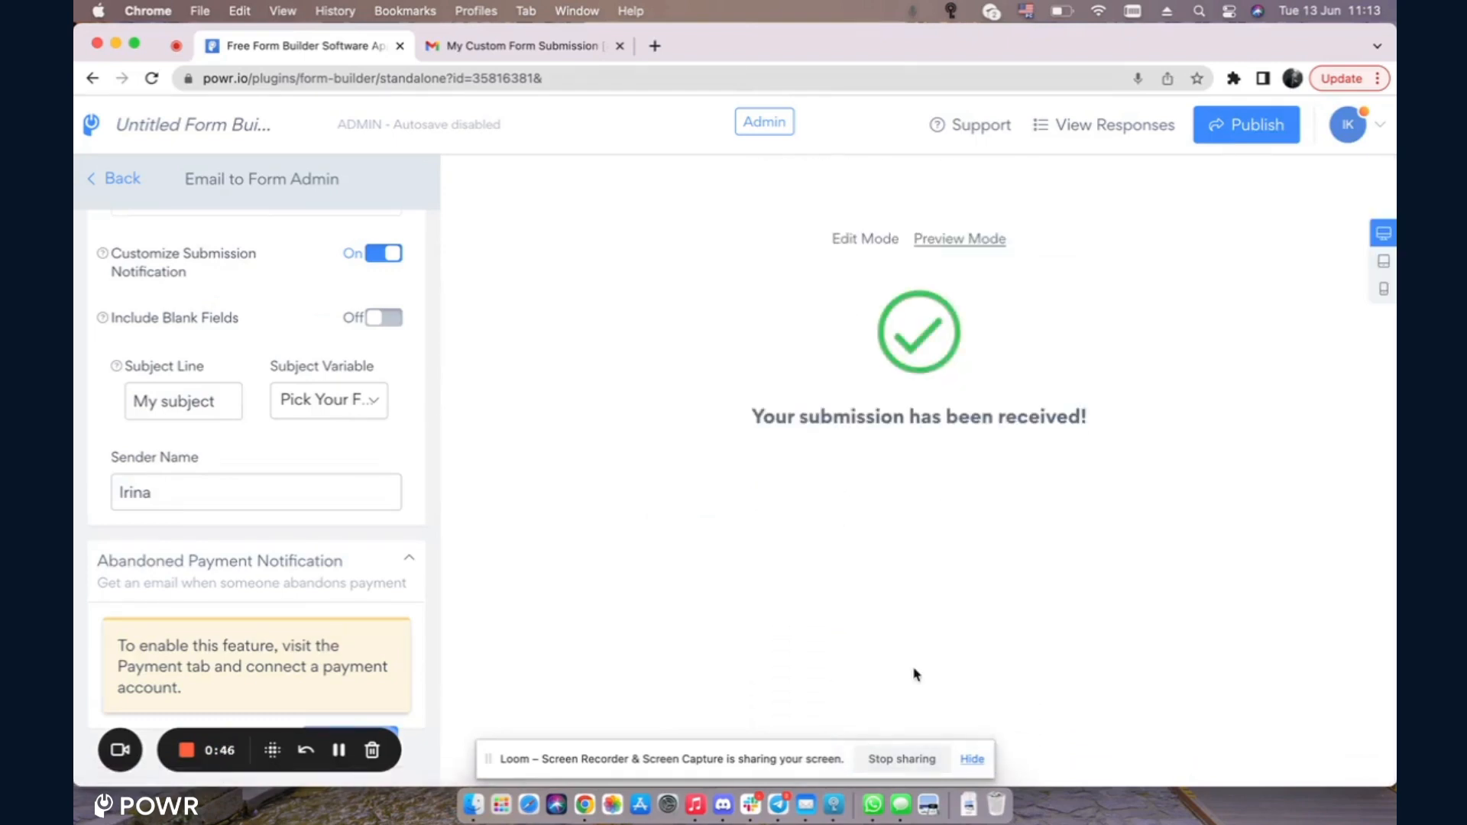
left_click(509, 48)
Step: Open the 'My subject Option 2' notification from the Gmail inbox
left_click(333, 160)
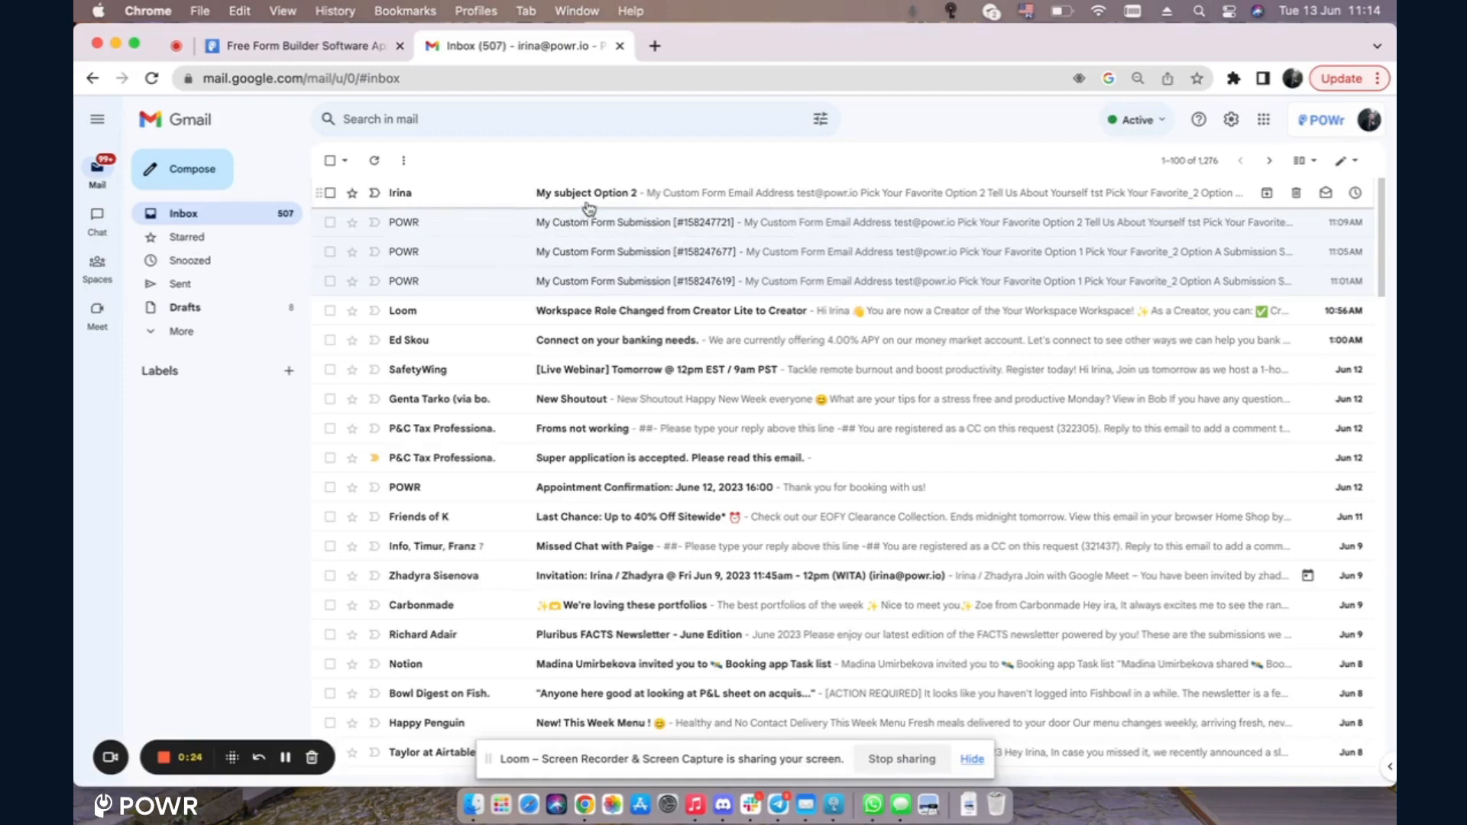
left_click(631, 204)
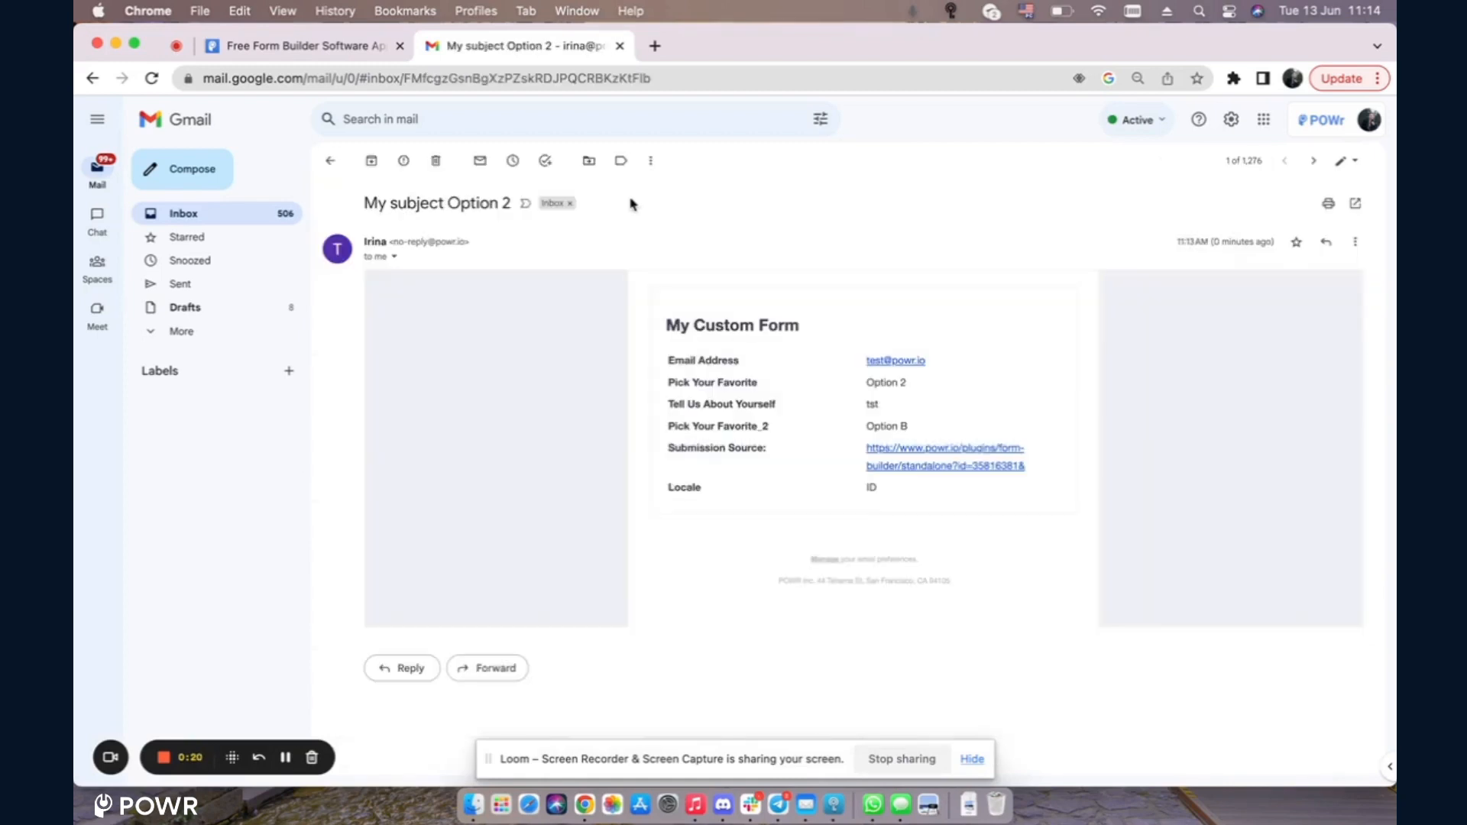
Step: Return to the POWR form editor with the customized notification settings
left_click(269, 52)
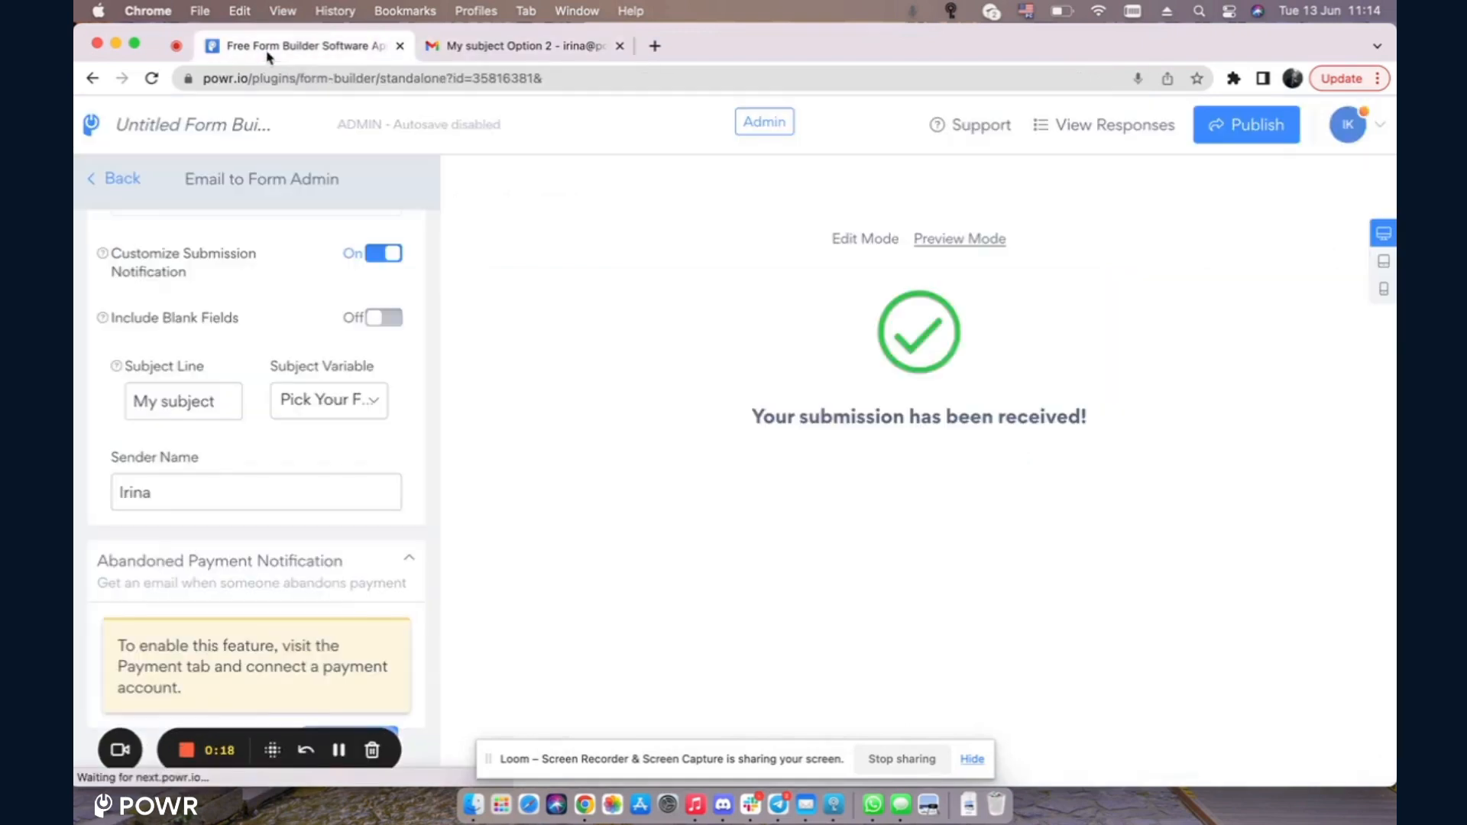